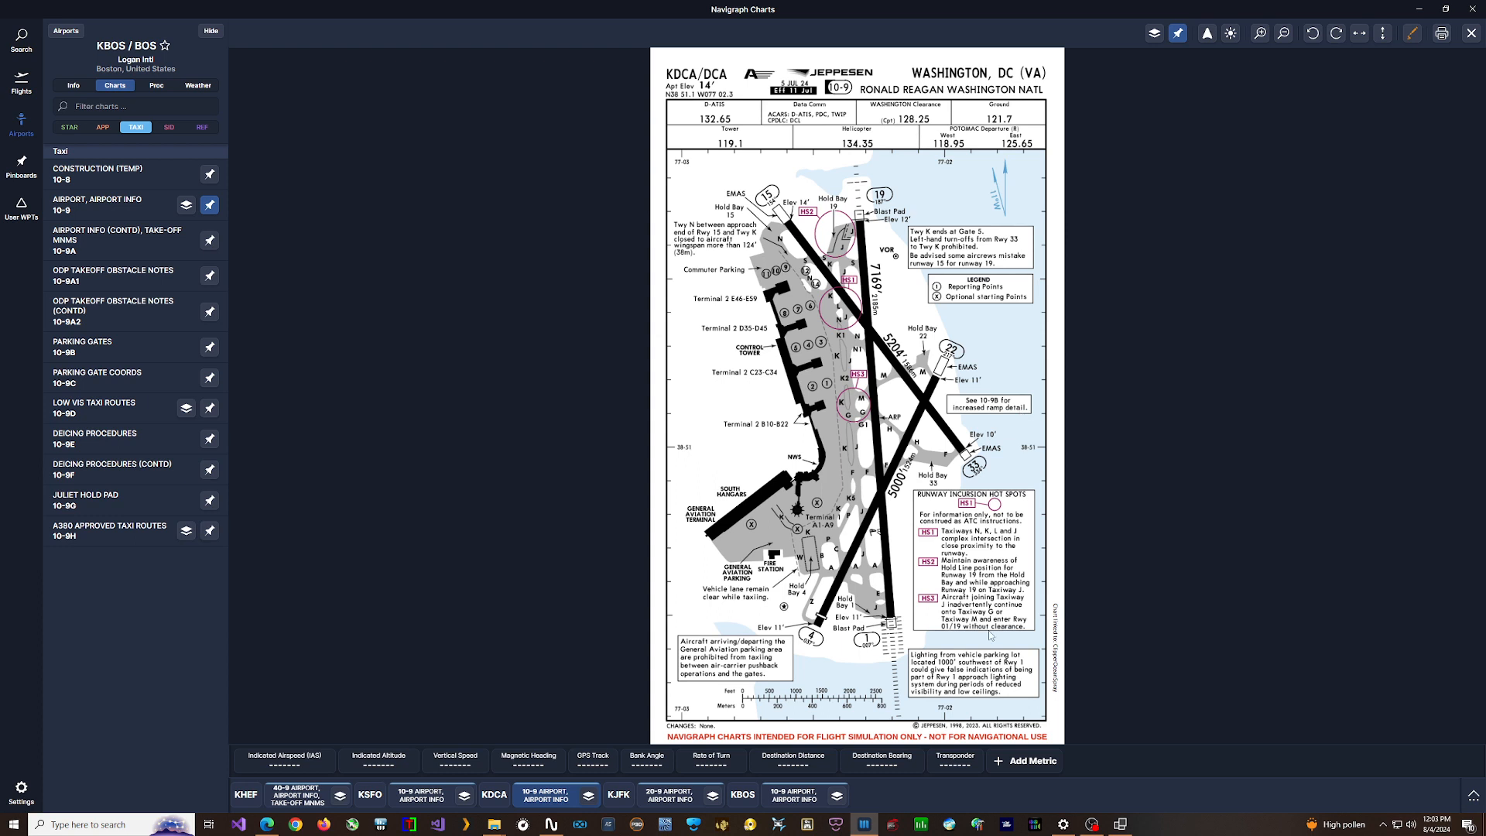
- Switch to the Combined AIFlow-AIGround Controller, reset the forced takeoff form, and enter departure airport kdca with takeoff runways 19 and 15
left_click(1120, 824)
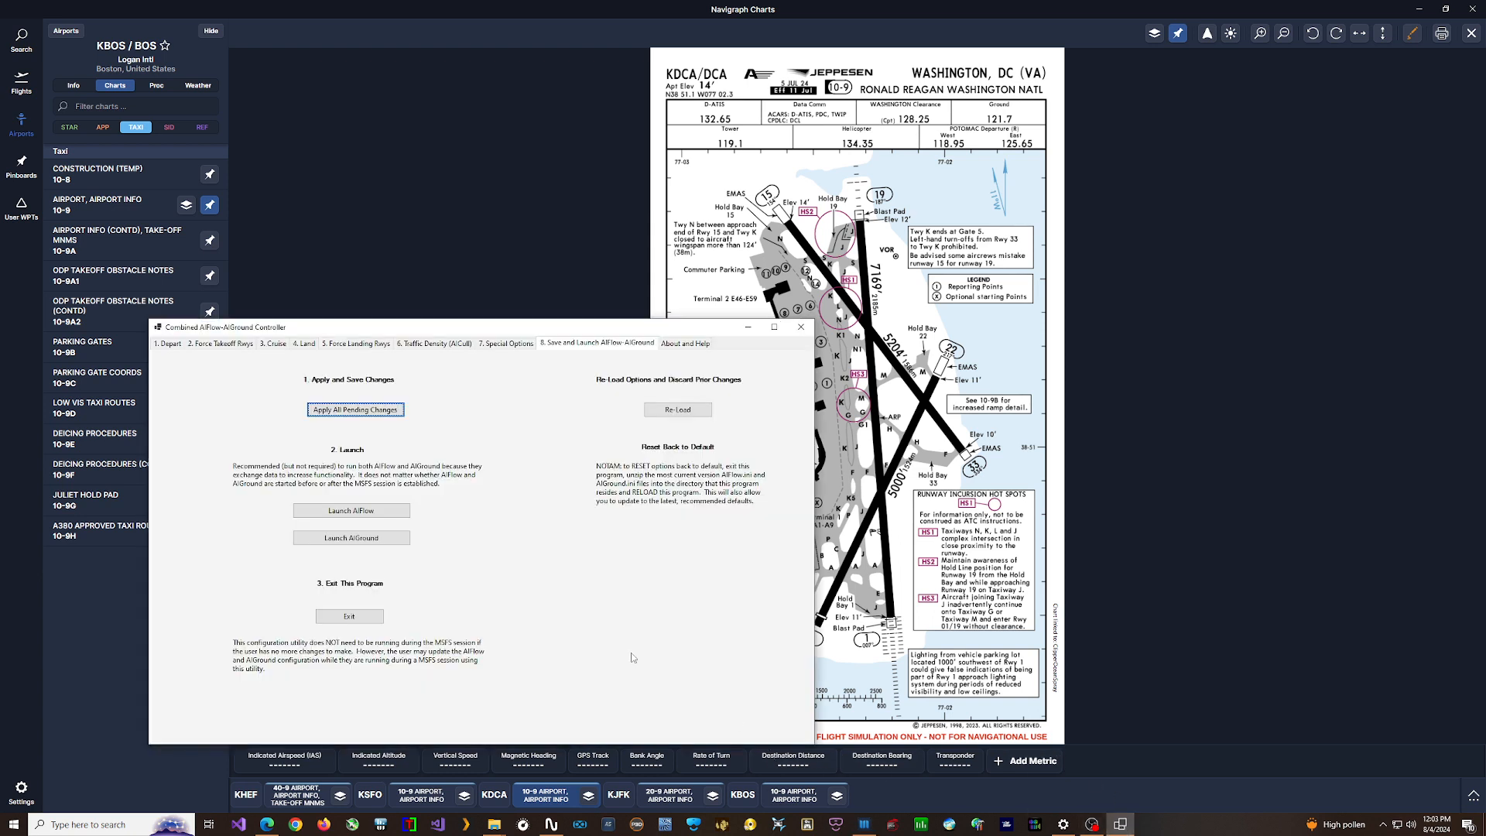
left_click(221, 343)
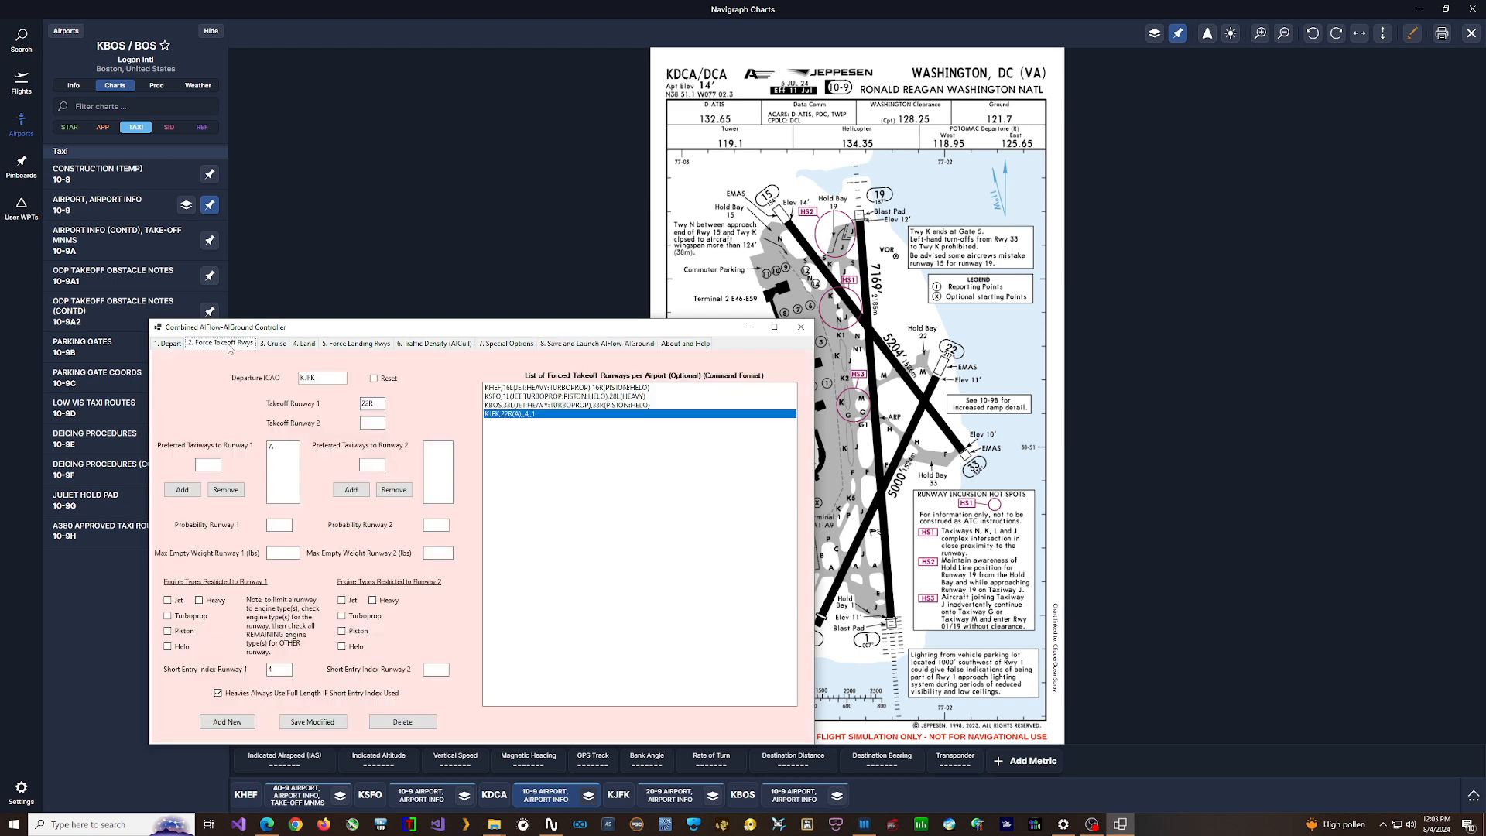
key("Tab")
left_click(376, 379)
left_click(328, 379)
type("K")
left_click_drag(612, 335, 575, 364)
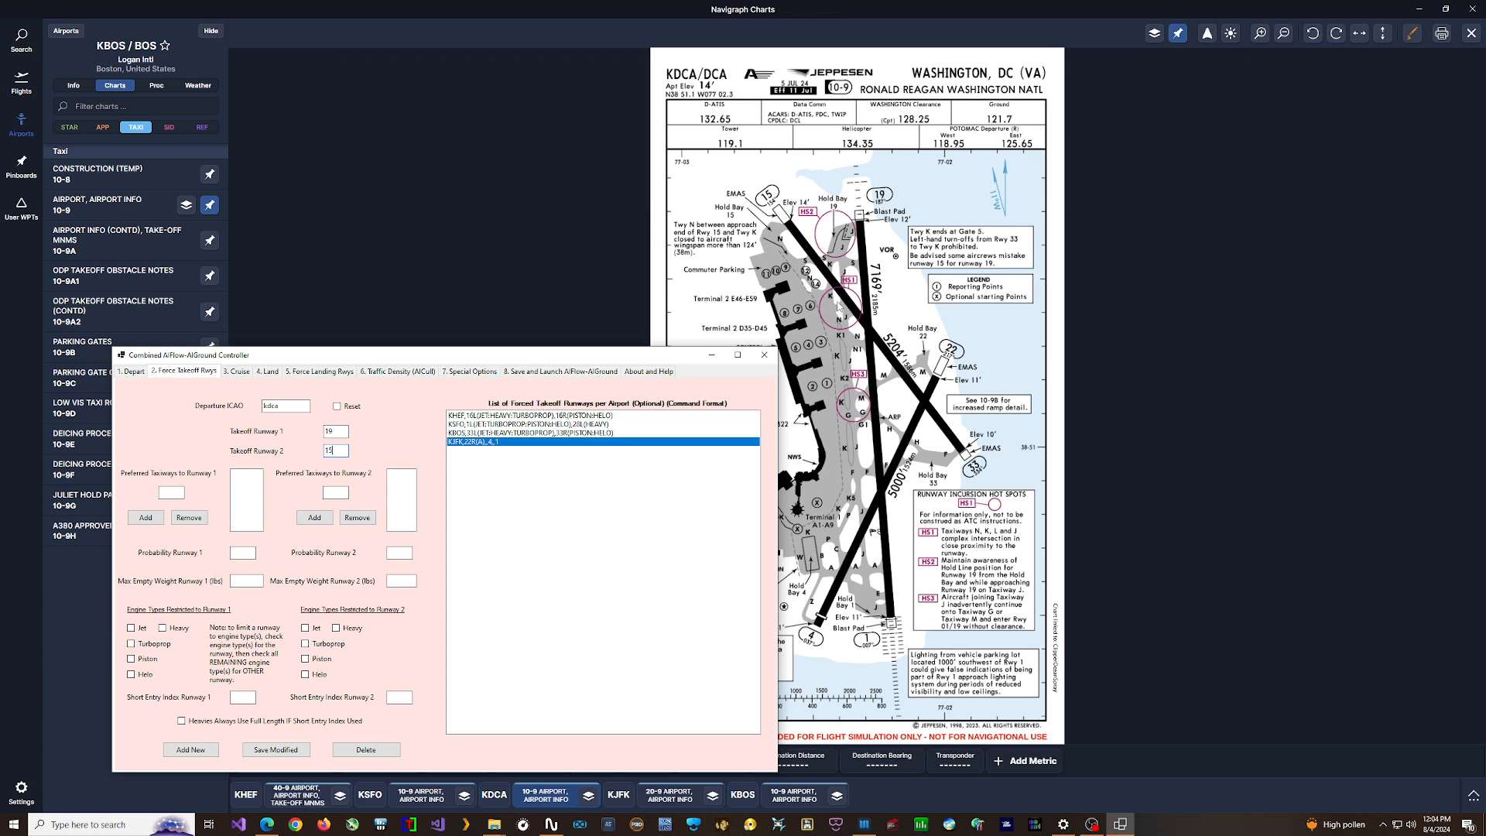
- Add K as the preferred taxiway to takeoff runway 1 and N as the preferred taxiway to runway 2
left_click(174, 492)
type("k")
left_click(147, 519)
left_click(339, 493)
left_click(315, 518)
left_click(239, 476)
- Set takeoff probabilities to 30 and 70, with a maximum empty weight of 80000 lbs for runway 2, and add the new entry
mouse_move(397, 583)
left_click(394, 582)
mouse_move(246, 579)
mouse_move(399, 584)
left_click(238, 554)
type("30")
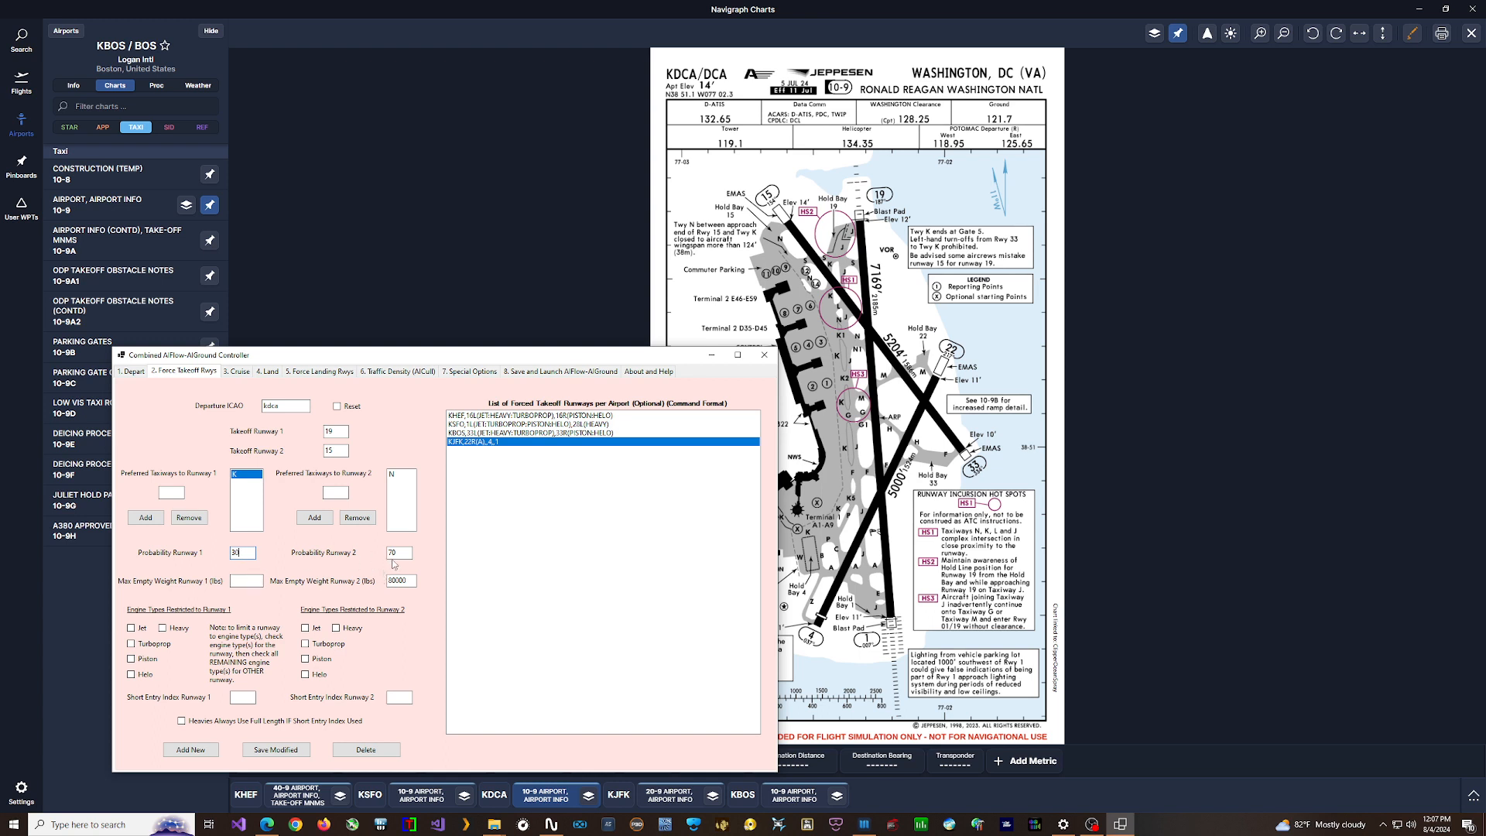
mouse_move(393, 554)
left_click(200, 753)
left_click(518, 453)
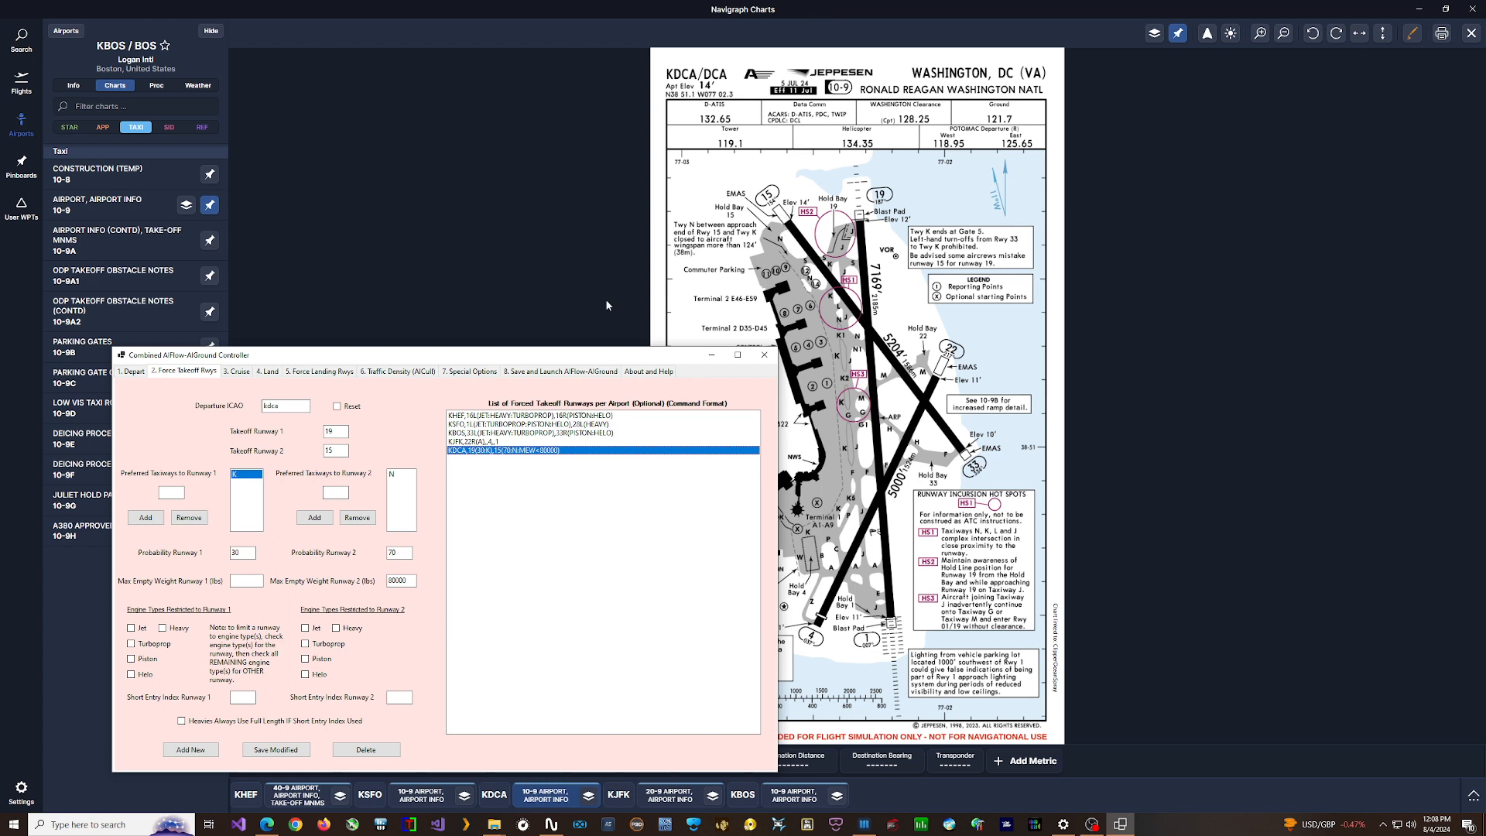
- Fill in a forced landing entry with arrival ICAO kca and landing runways 19 and 15
left_click(319, 373)
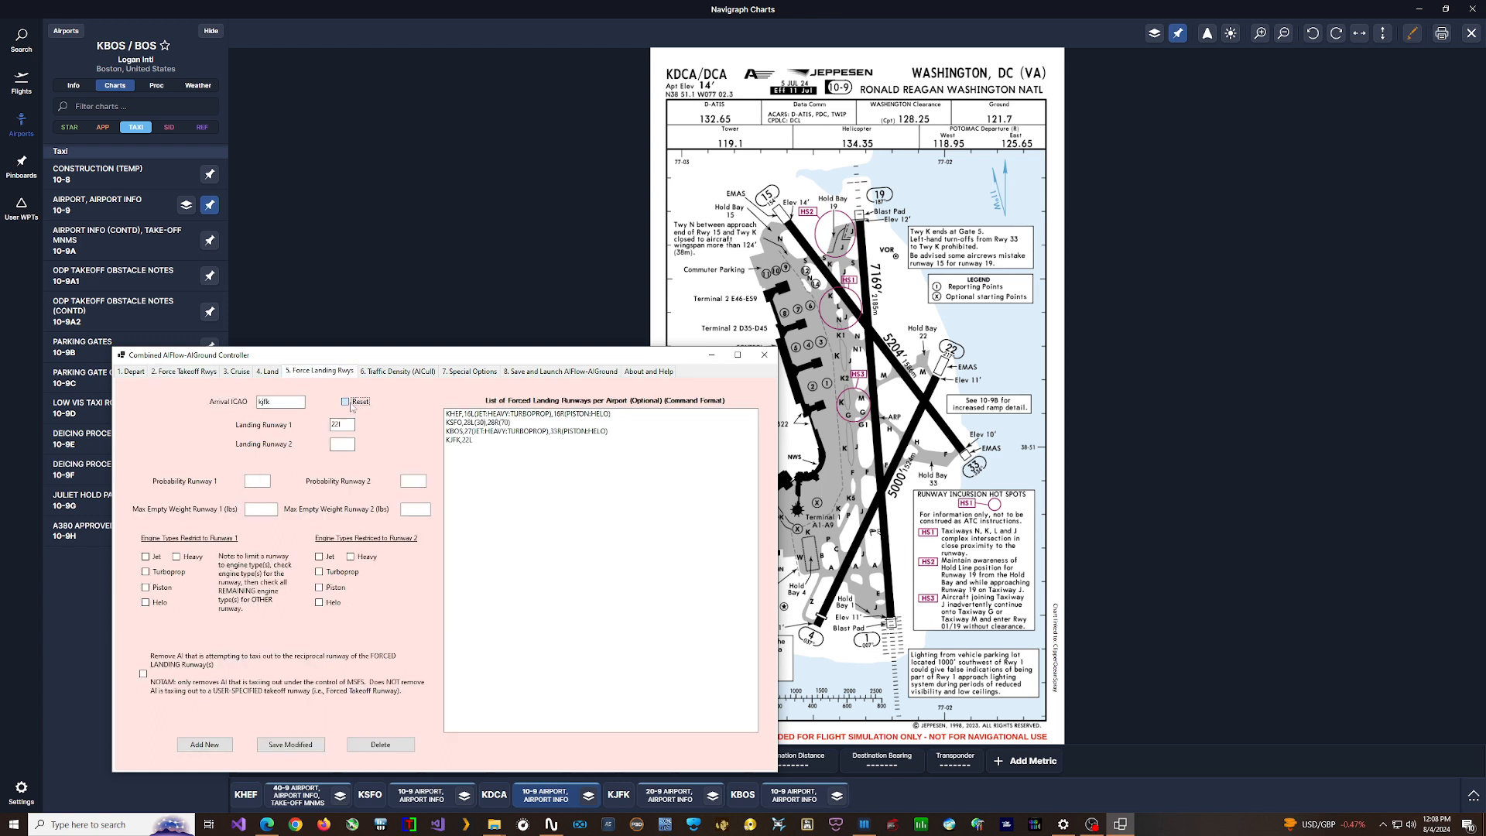
left_click(281, 405)
left_click(340, 425)
type("19")
left_click(342, 444)
type("15")
- Set landing probabilities to 30 and 70, with a maximum empty weight of 8000 lbs for runway 2, and add the new entry
key("Tab")
left_click(417, 481)
left_click(257, 485)
left_click(204, 744)
left_click(500, 452)
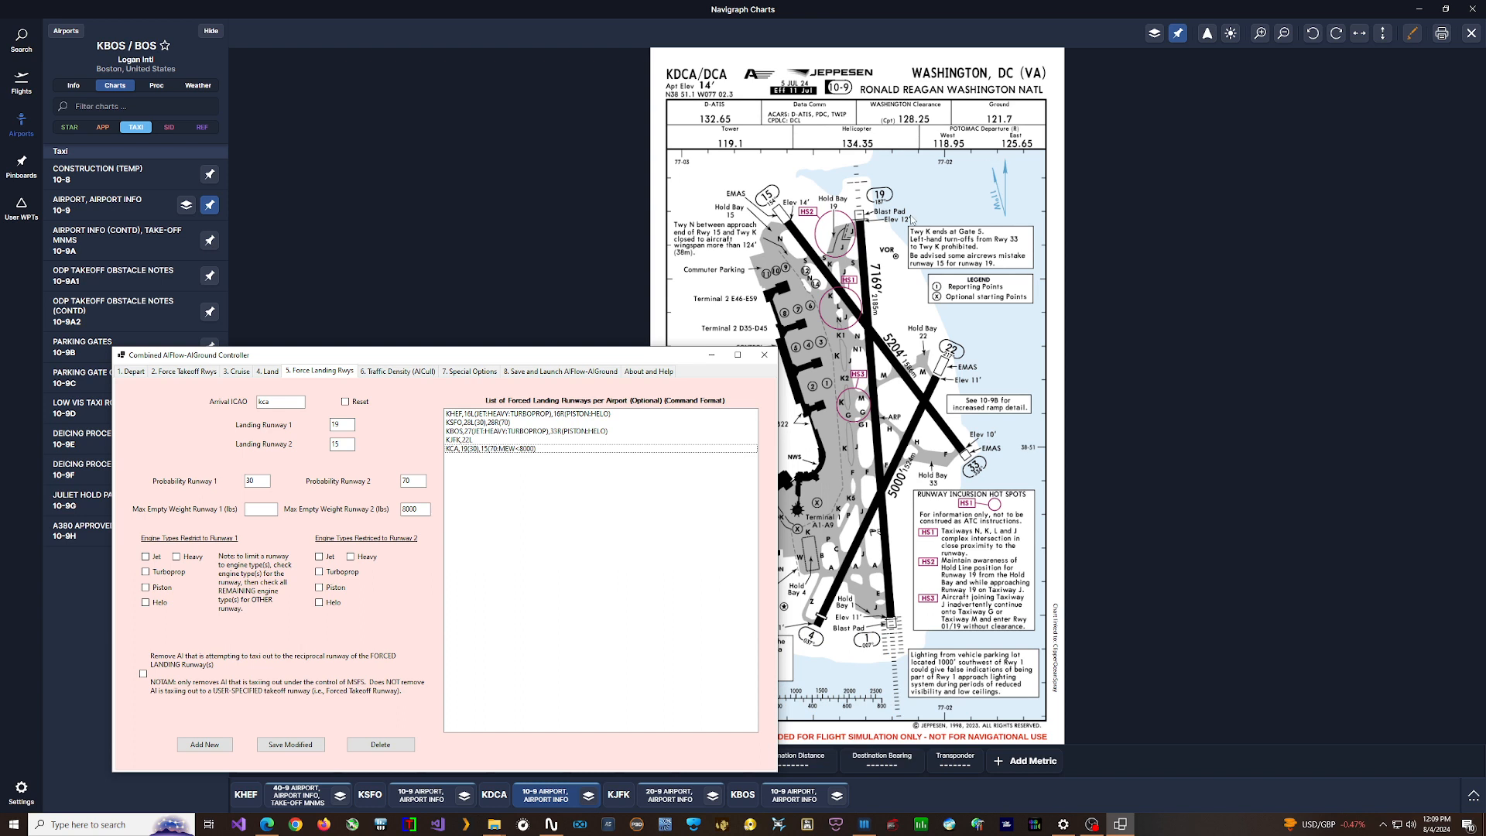
- Check the Washington National airport chart in Navigraph Charts, and return to the controller to review the new forced landing entry
left_click(833, 276)
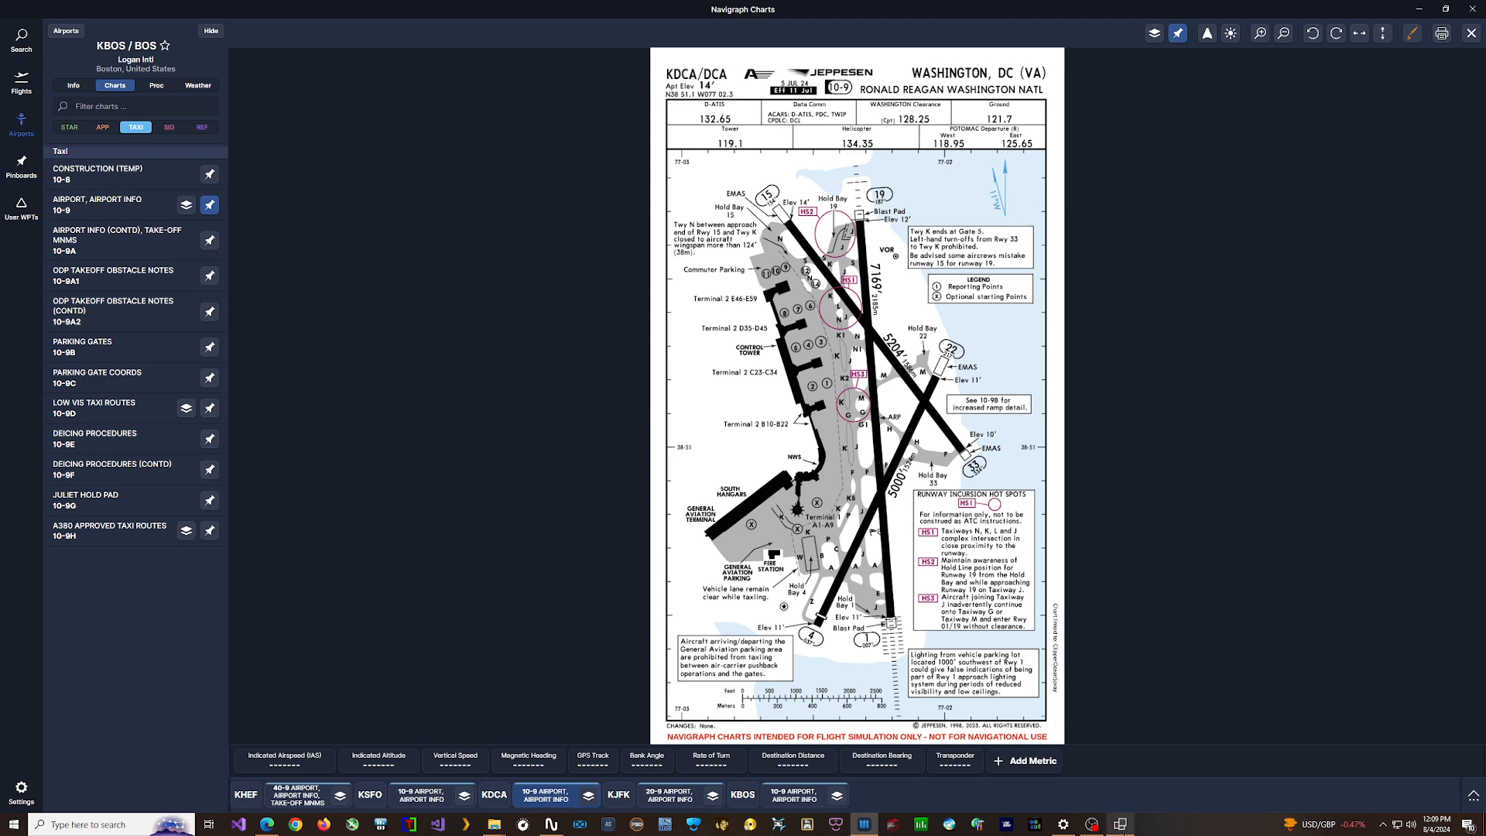
left_click(1120, 825)
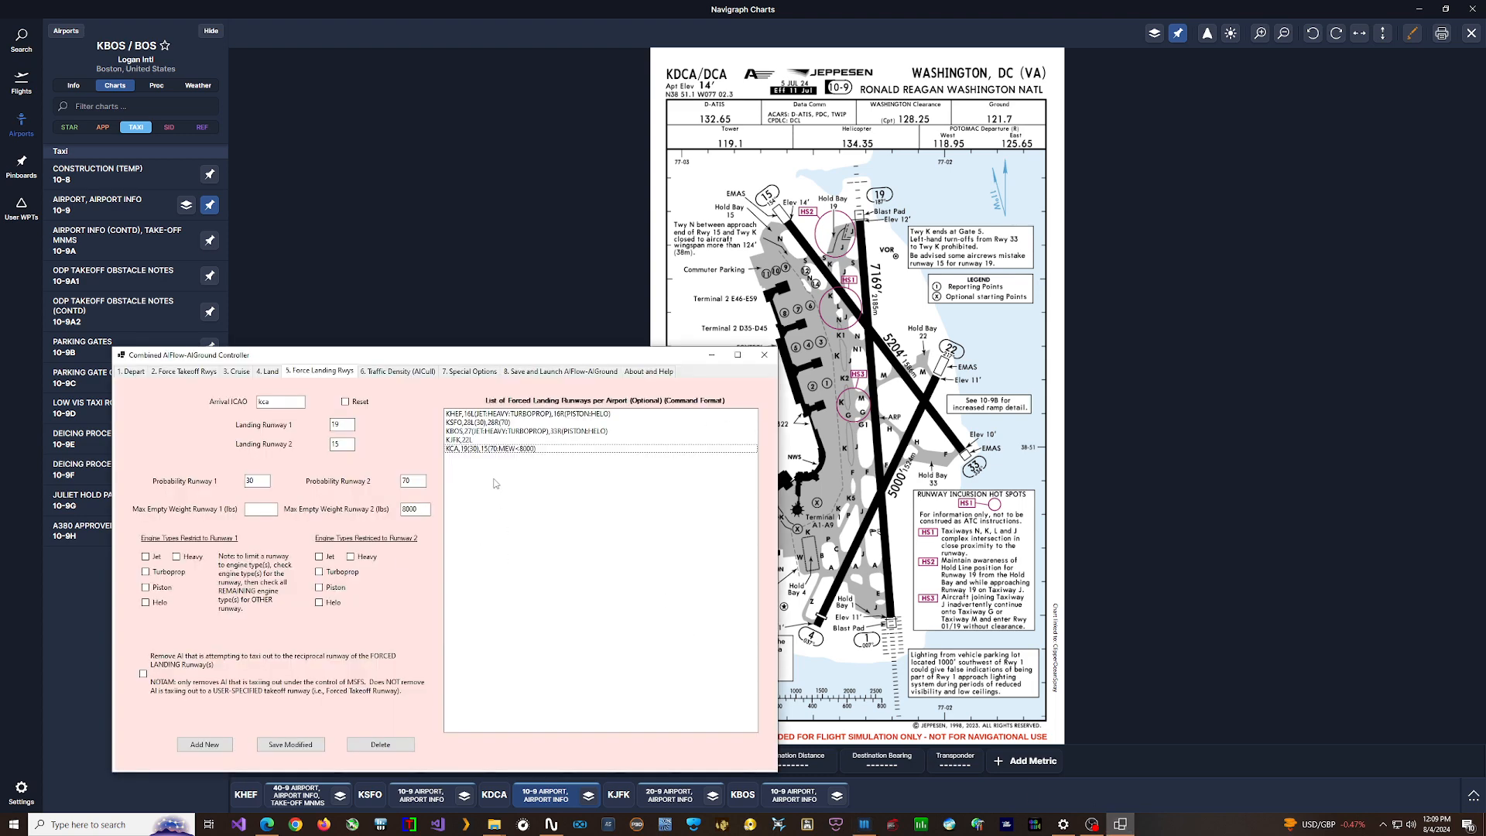
mouse_move(489, 471)
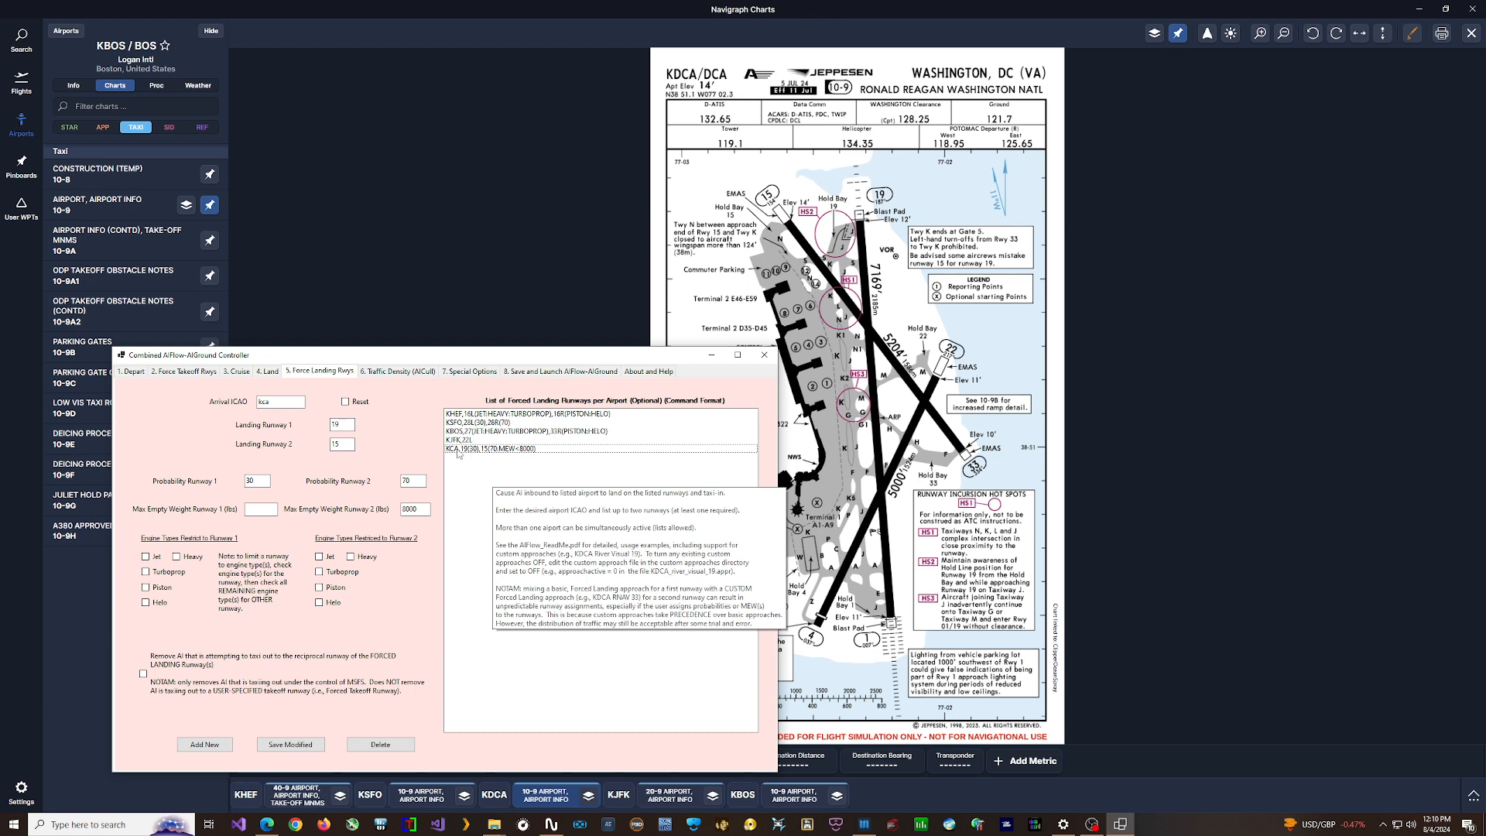
left_click(457, 450)
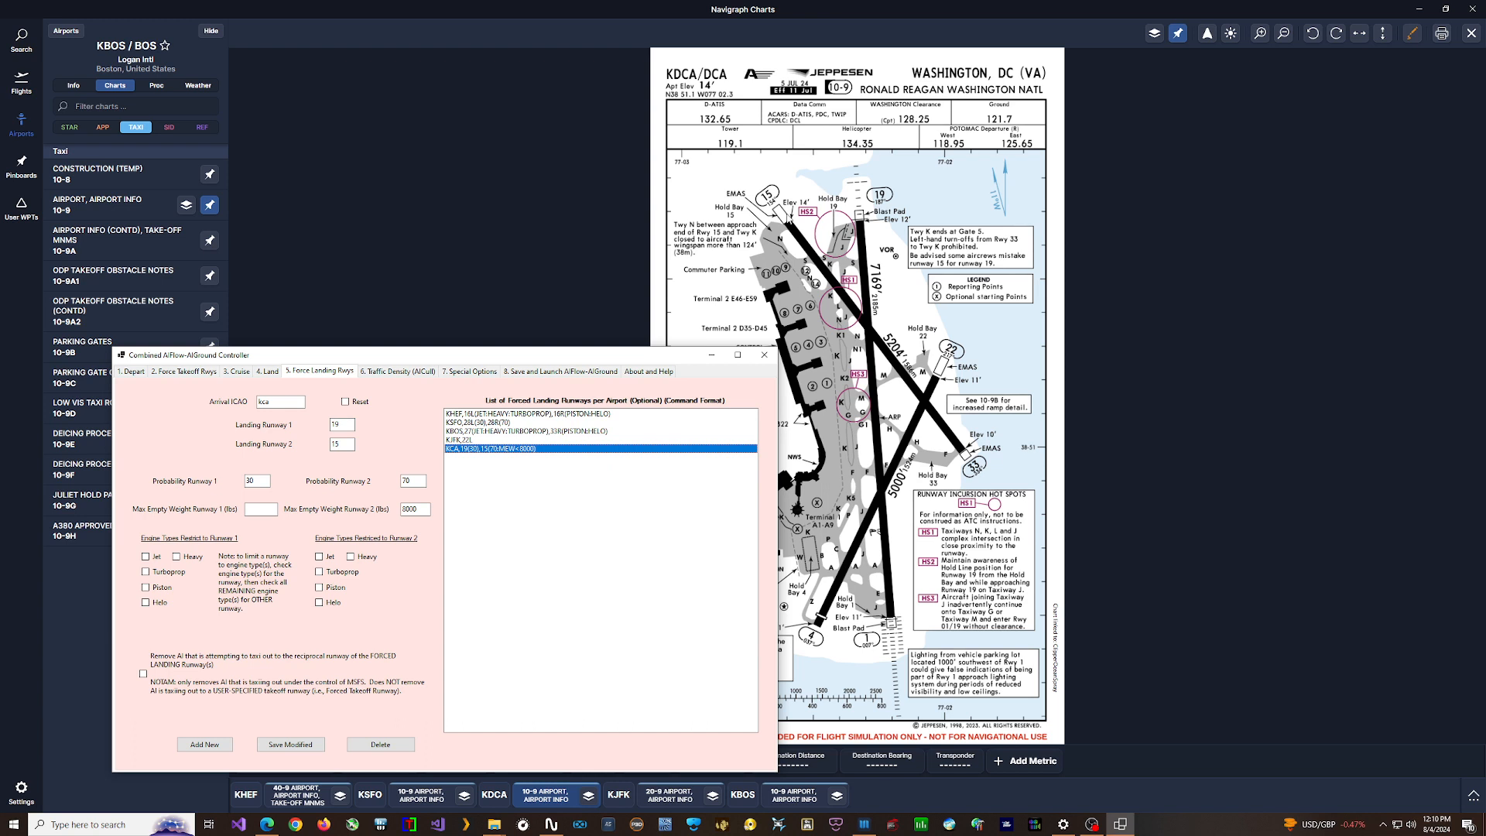
mouse_move(462, 456)
- Switch to File Explorer and open KDCA_river_visual_19.appr from the custom_approaches folder
left_click(494, 823)
left_click(441, 791)
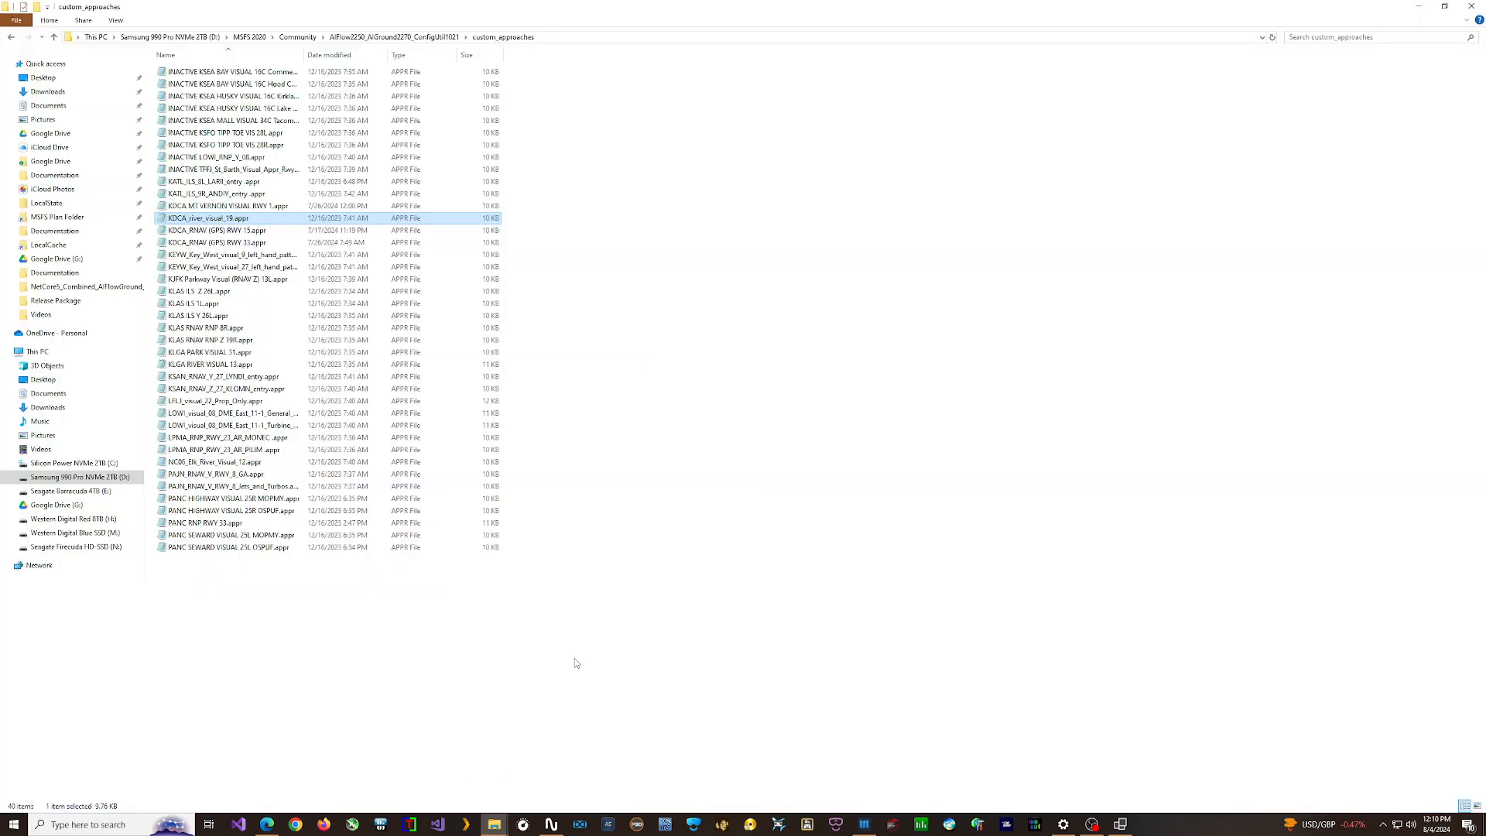
left_click(396, 37)
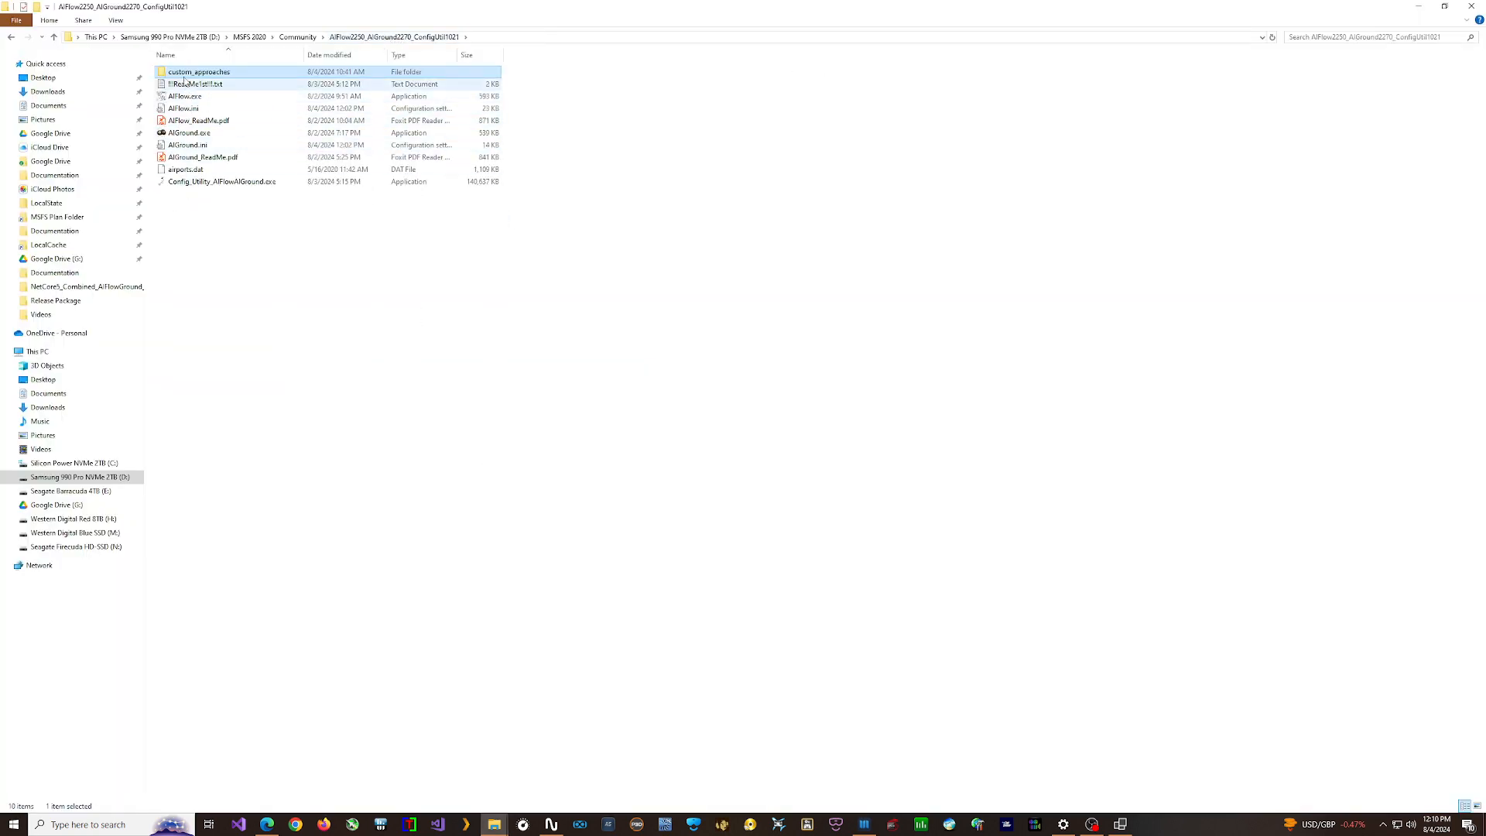
double_click(197, 72)
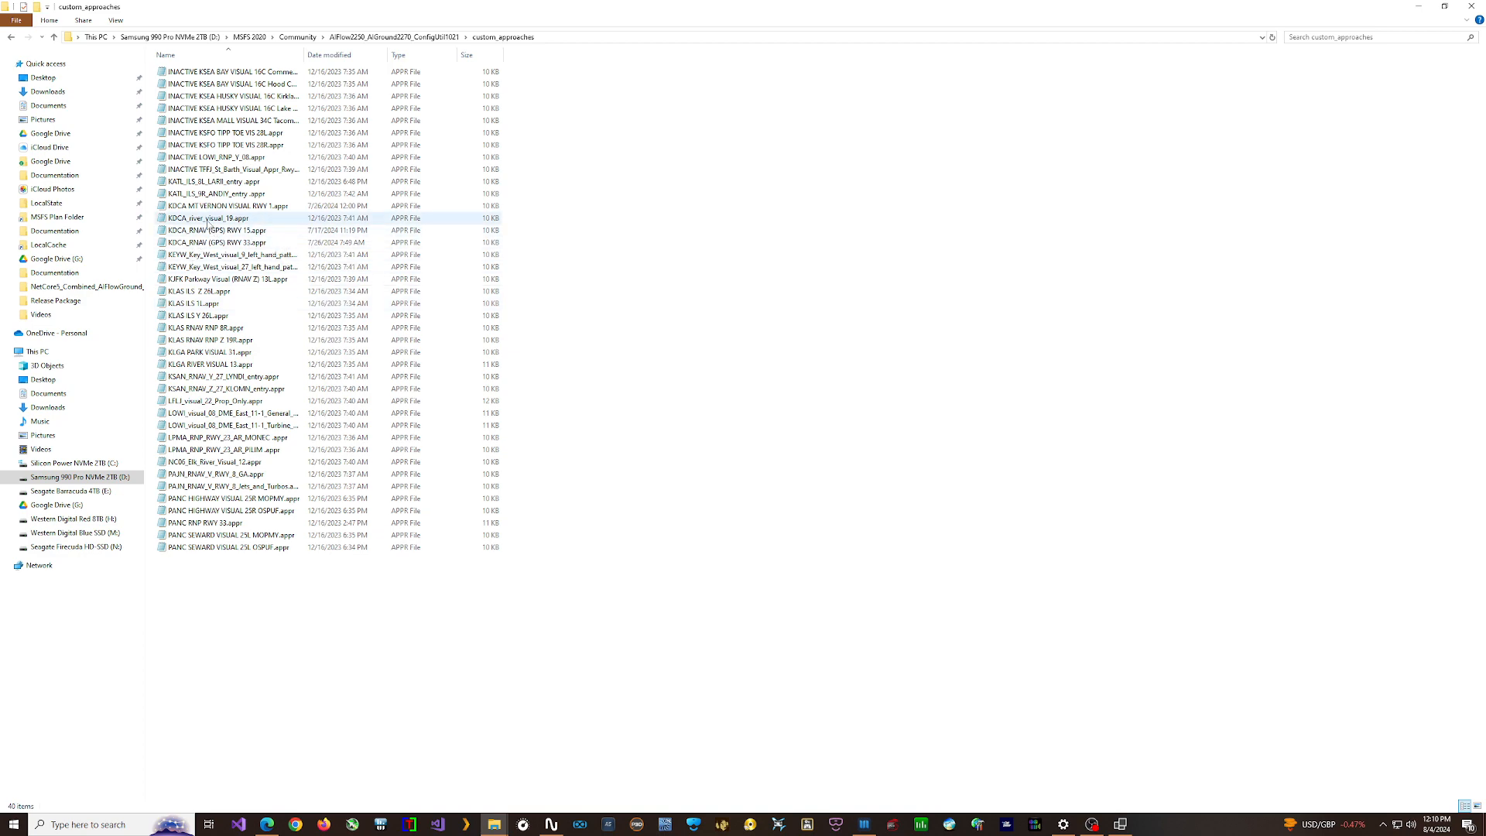
double_click(207, 220)
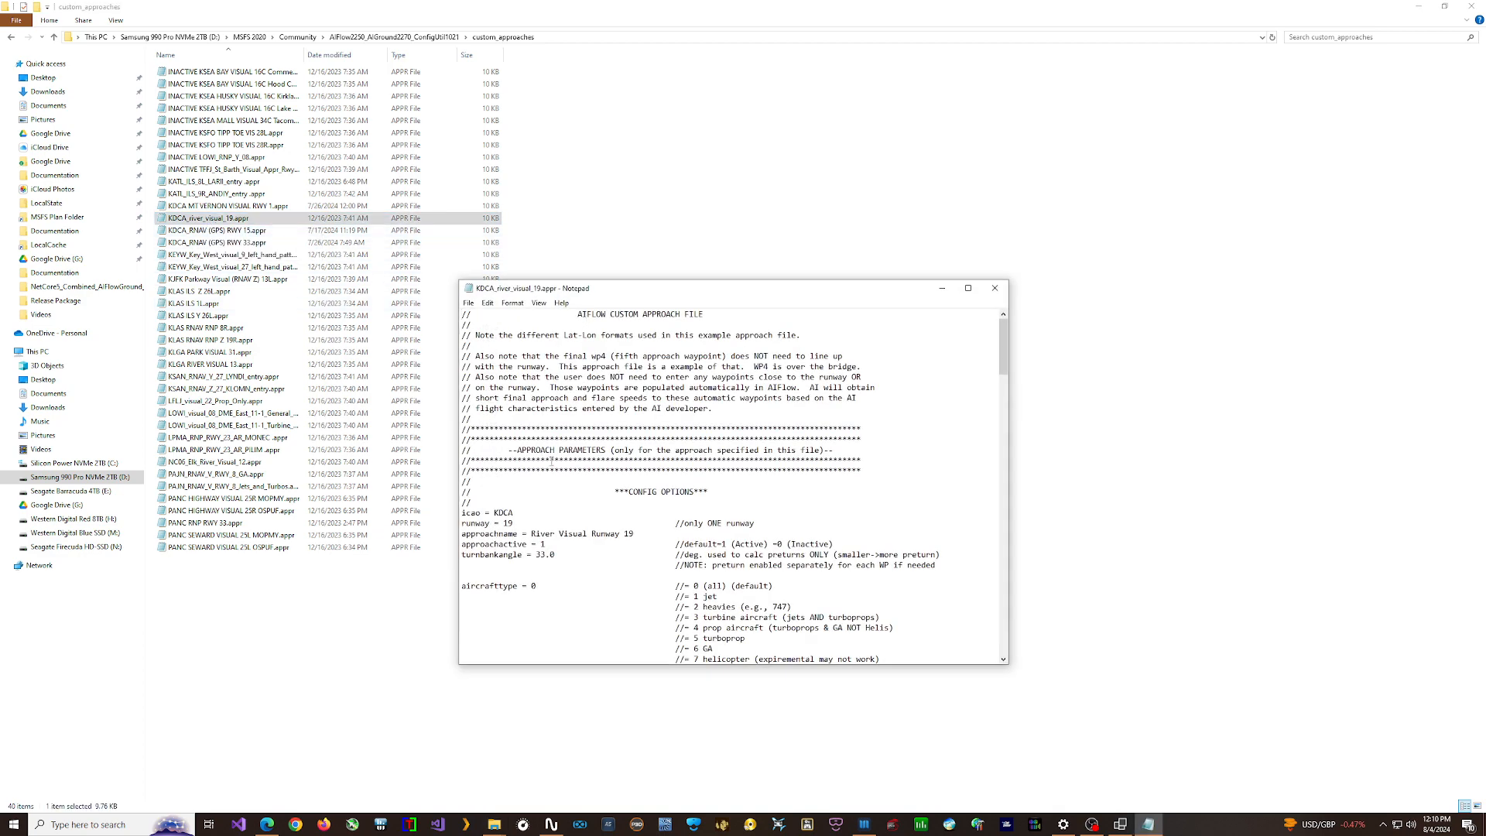
- Set approachactive to 0 for the River Visual Runway 19 approach, then save and close the file
double_click(543, 544)
type("0")
left_click(468, 303)
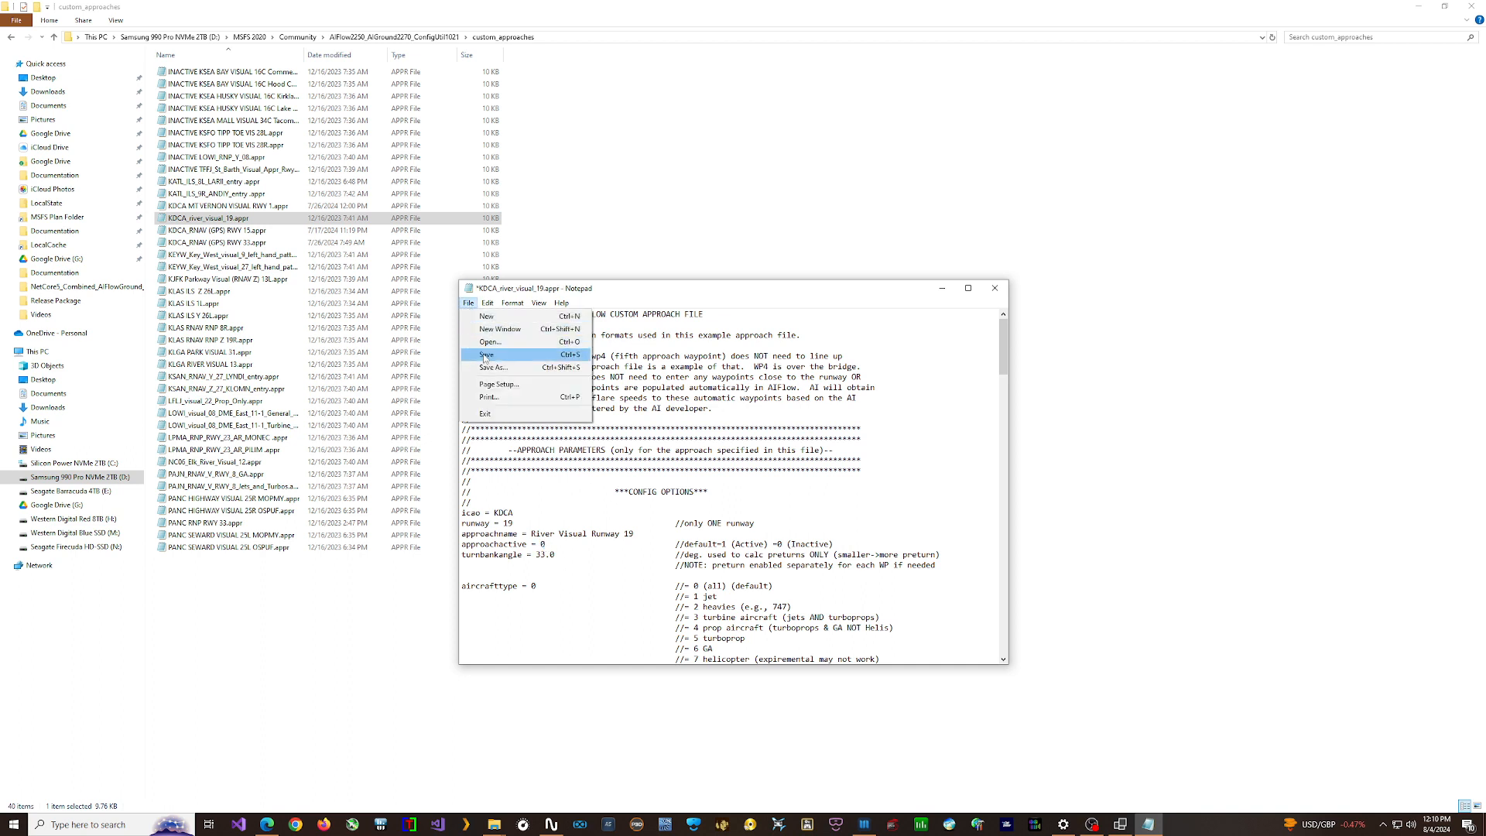
left_click(487, 357)
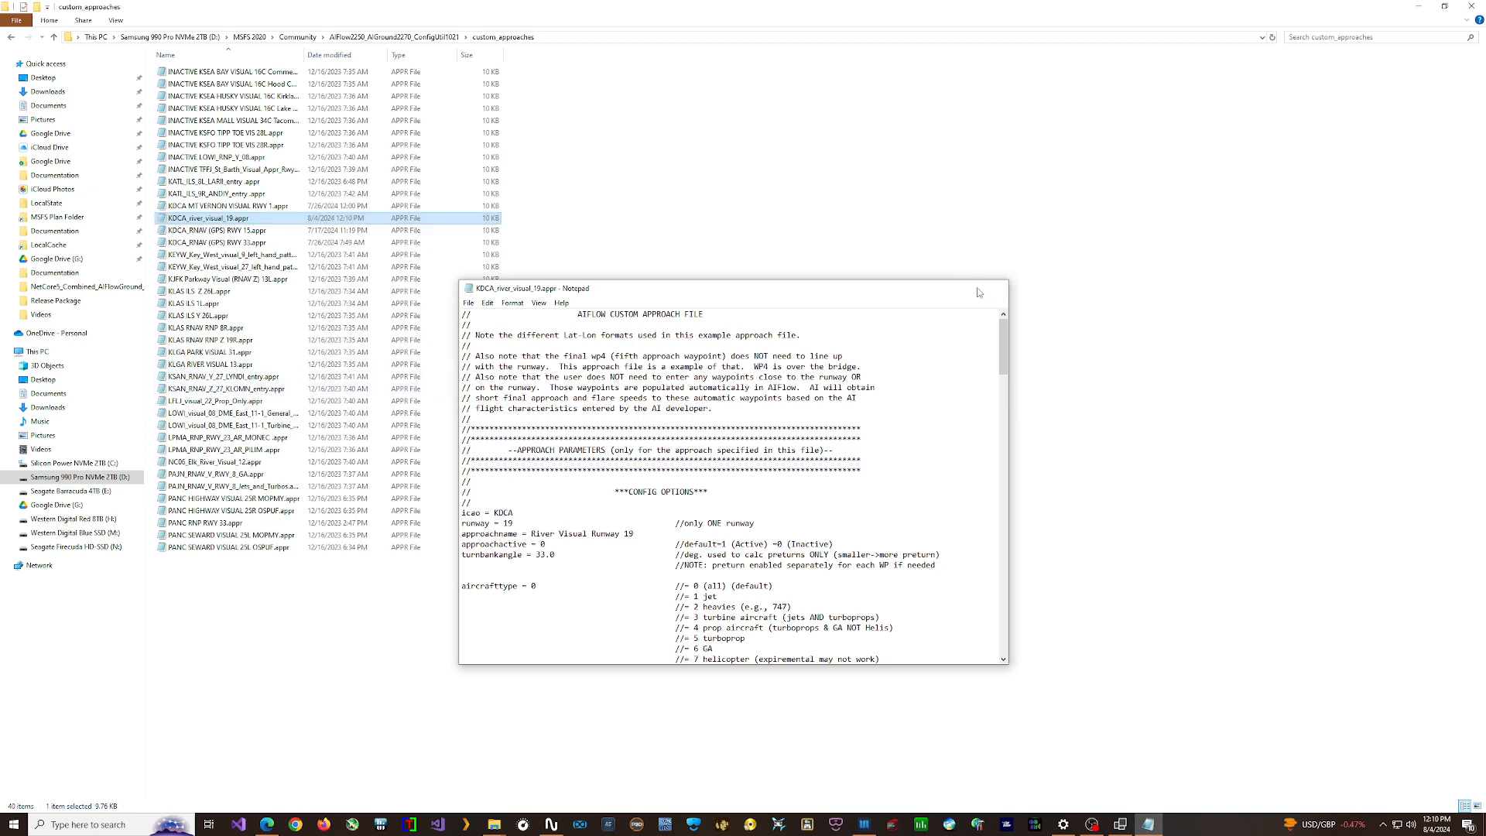
left_click(994, 288)
- Rename the river visual approach file as "Inactive KDCA_river_visual_19.appr"
right_click(221, 219)
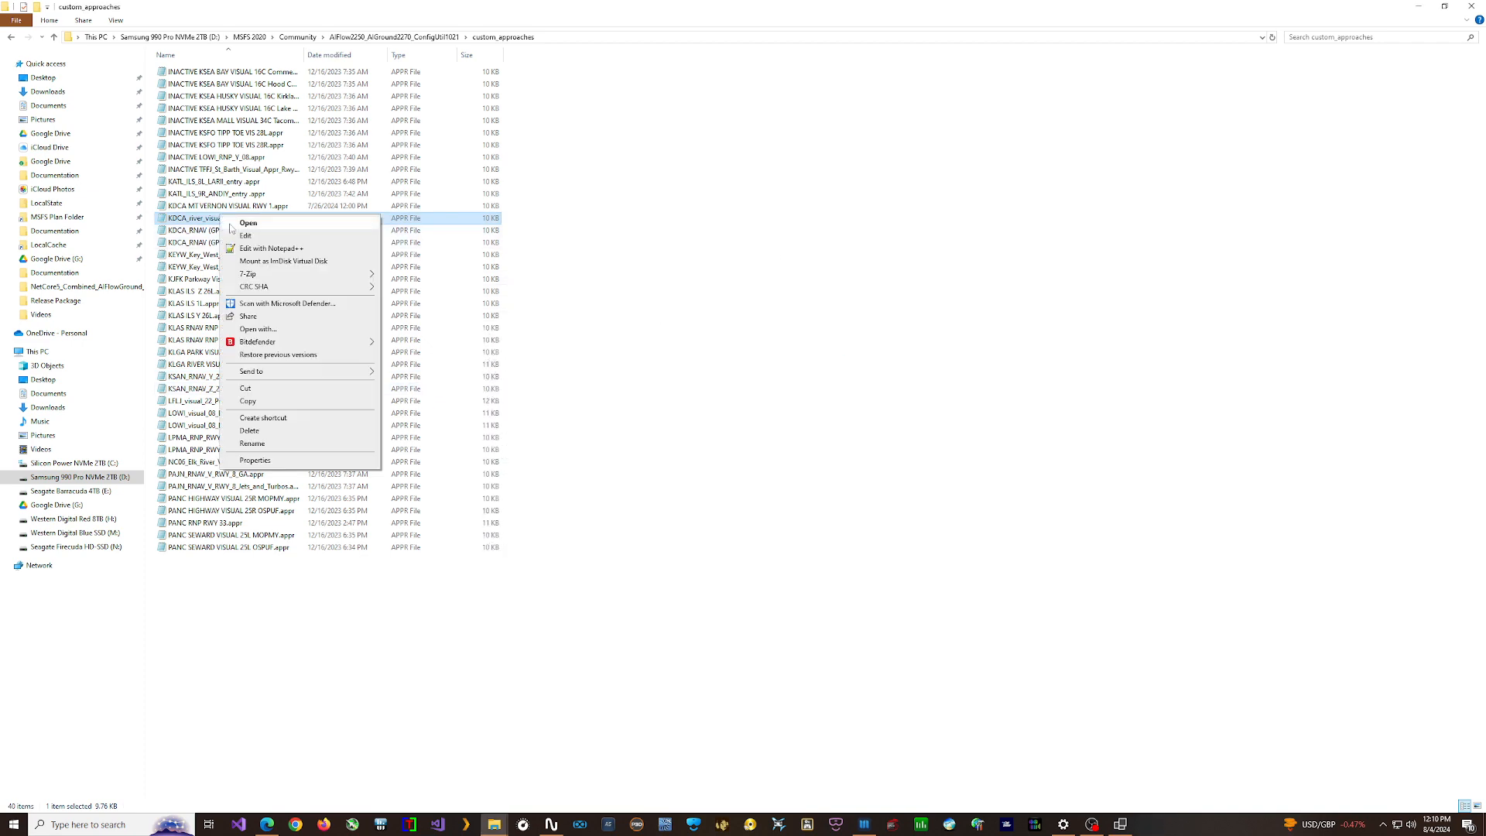
left_click(247, 448)
left_click(168, 218)
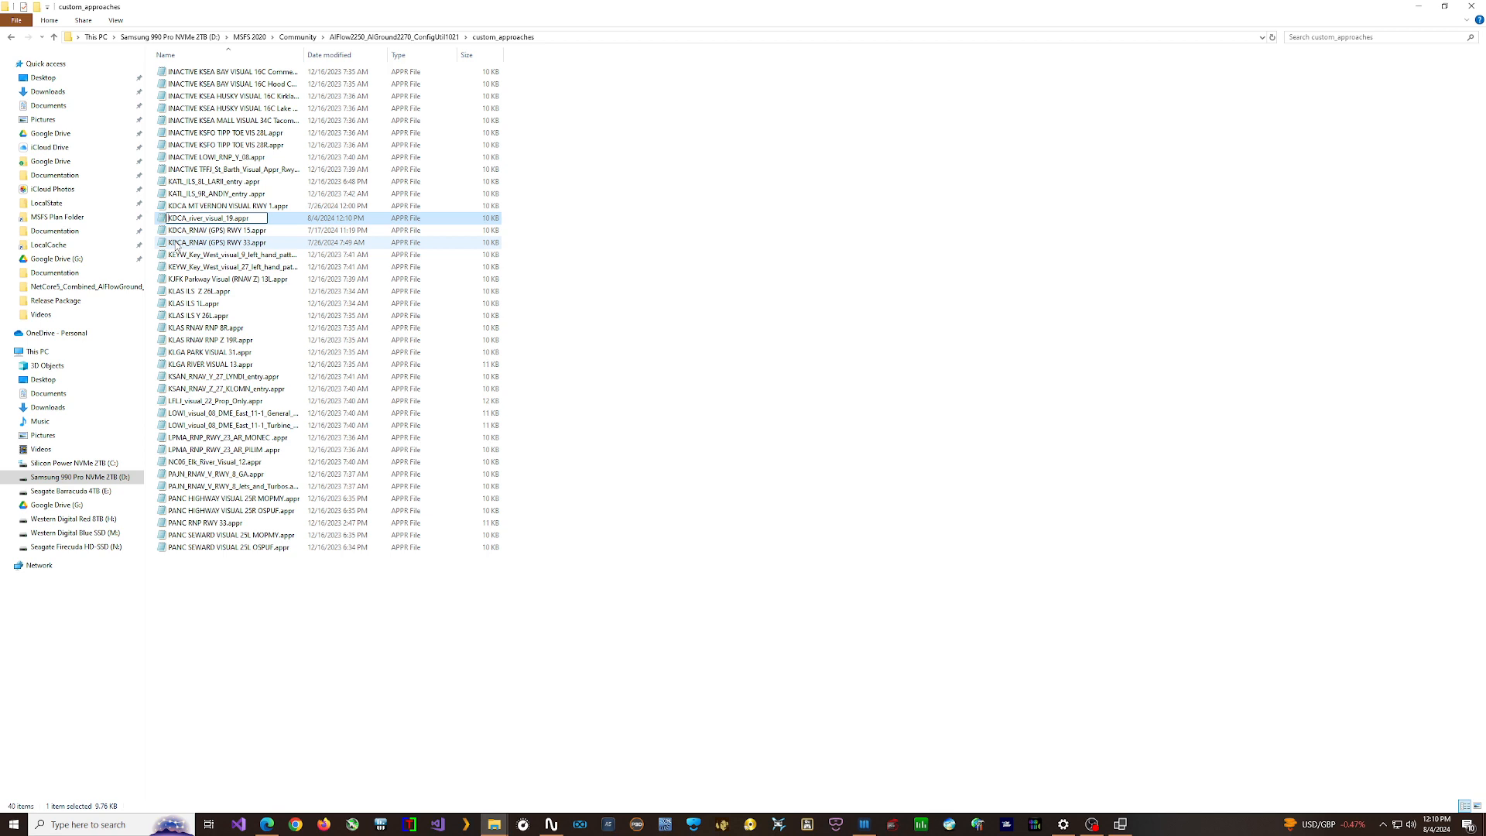
type("Inactive")
key("Return")
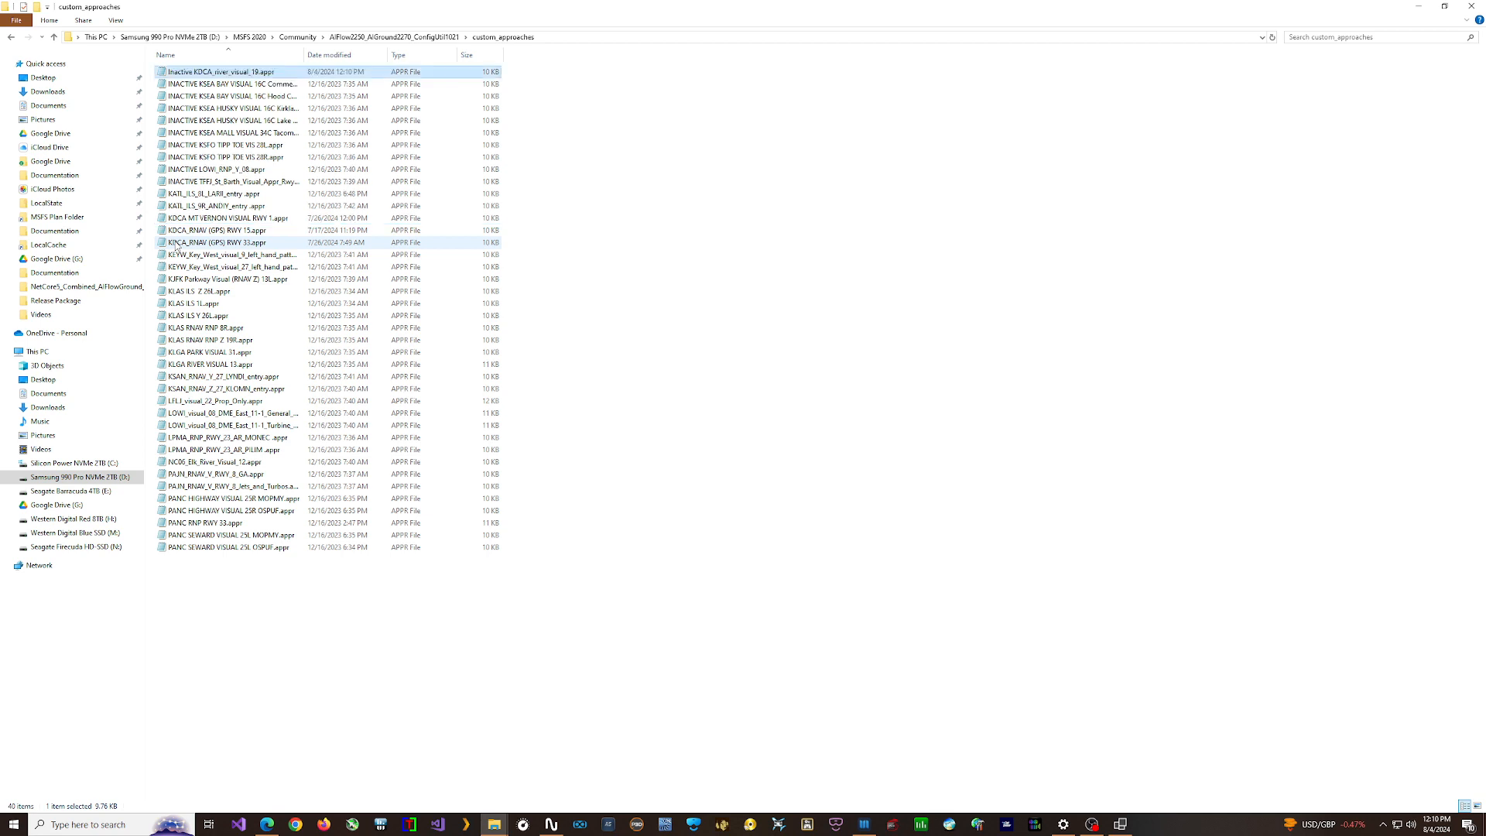
- Set approachactive to 0 in KDCA_RNAV (GPS) RWY 15.appr, and save and close the file
double_click(196, 230)
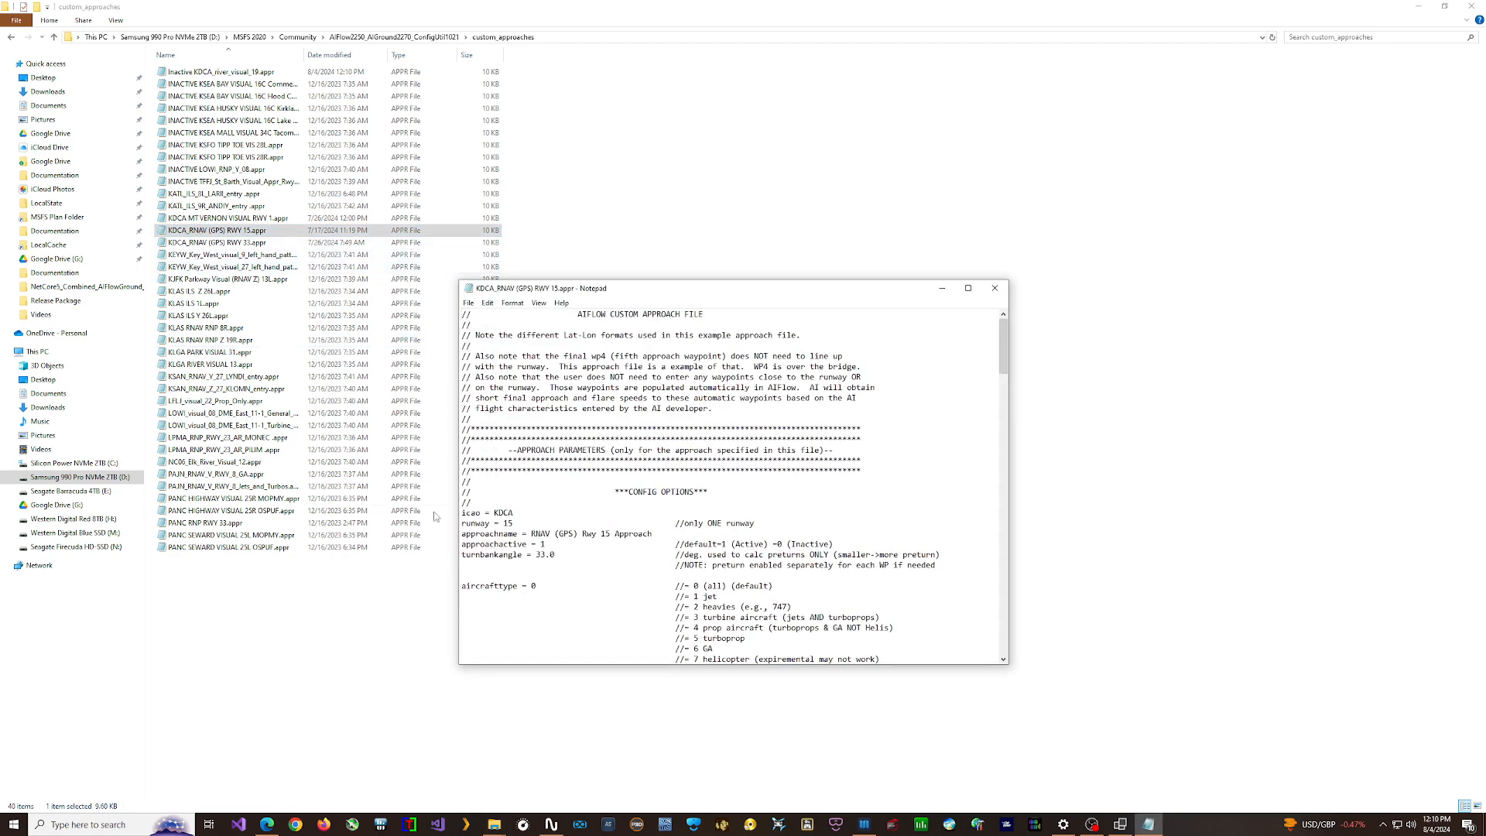
double_click(542, 543)
type("0")
left_click(468, 303)
left_click(484, 355)
left_click(995, 290)
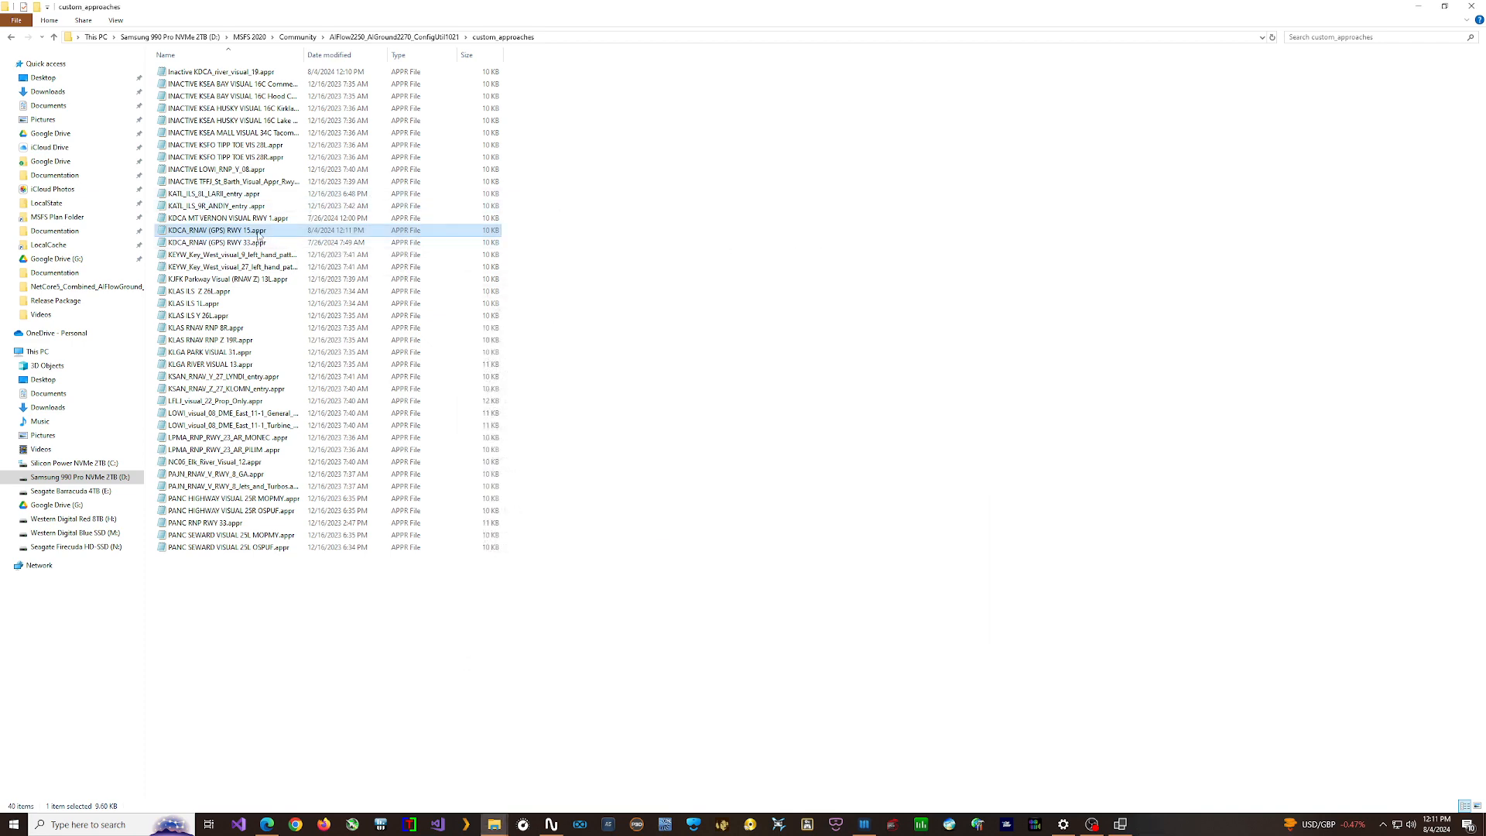
- Rename the runway 15 RNAV approach file as "Inactive KDCA_RNAV (GPS) RWY 15.appr"
right_click(260, 232)
left_click(290, 461)
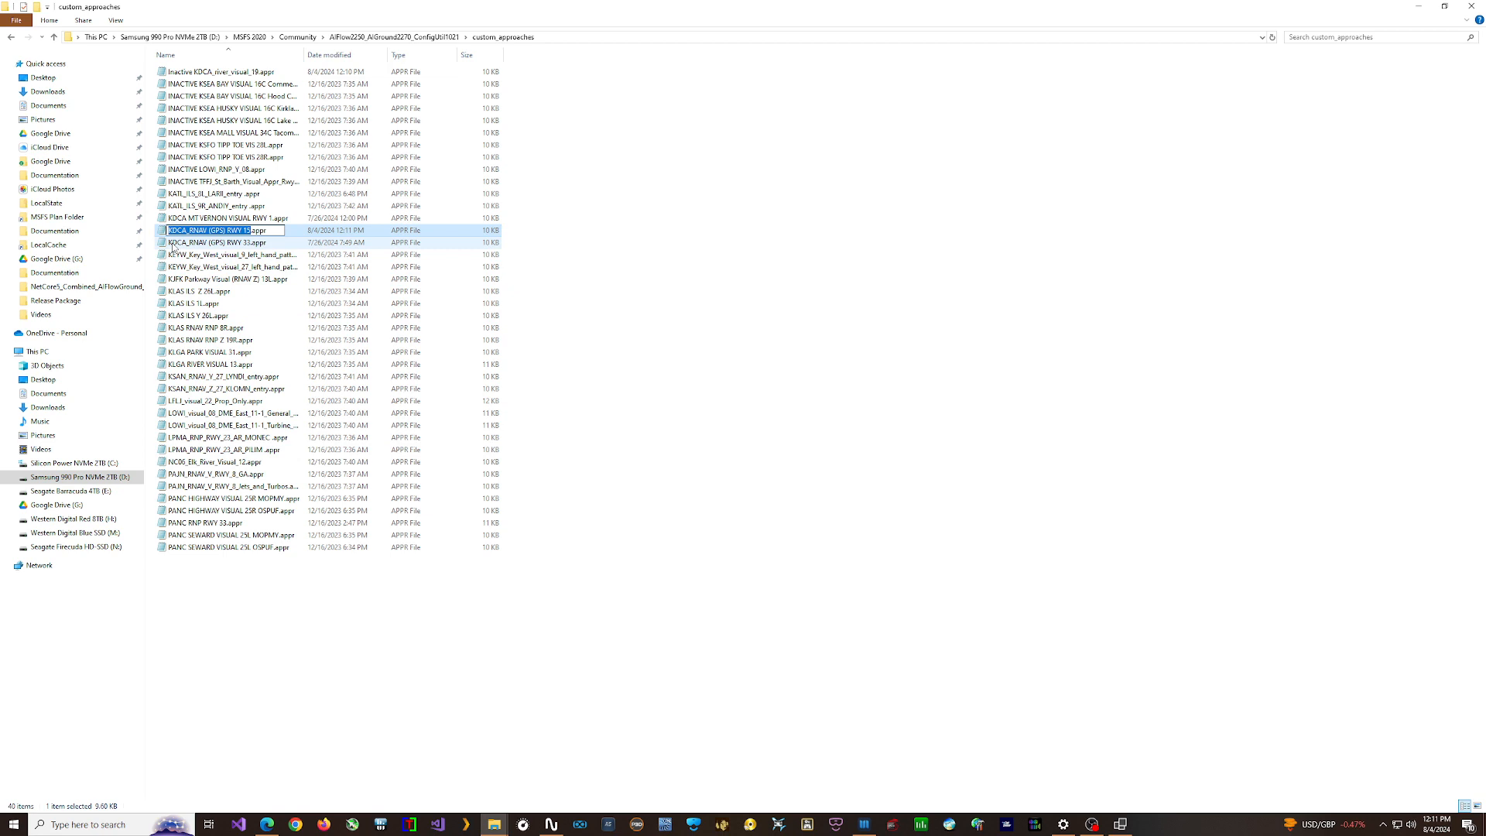
left_click(169, 232)
type("Inactive")
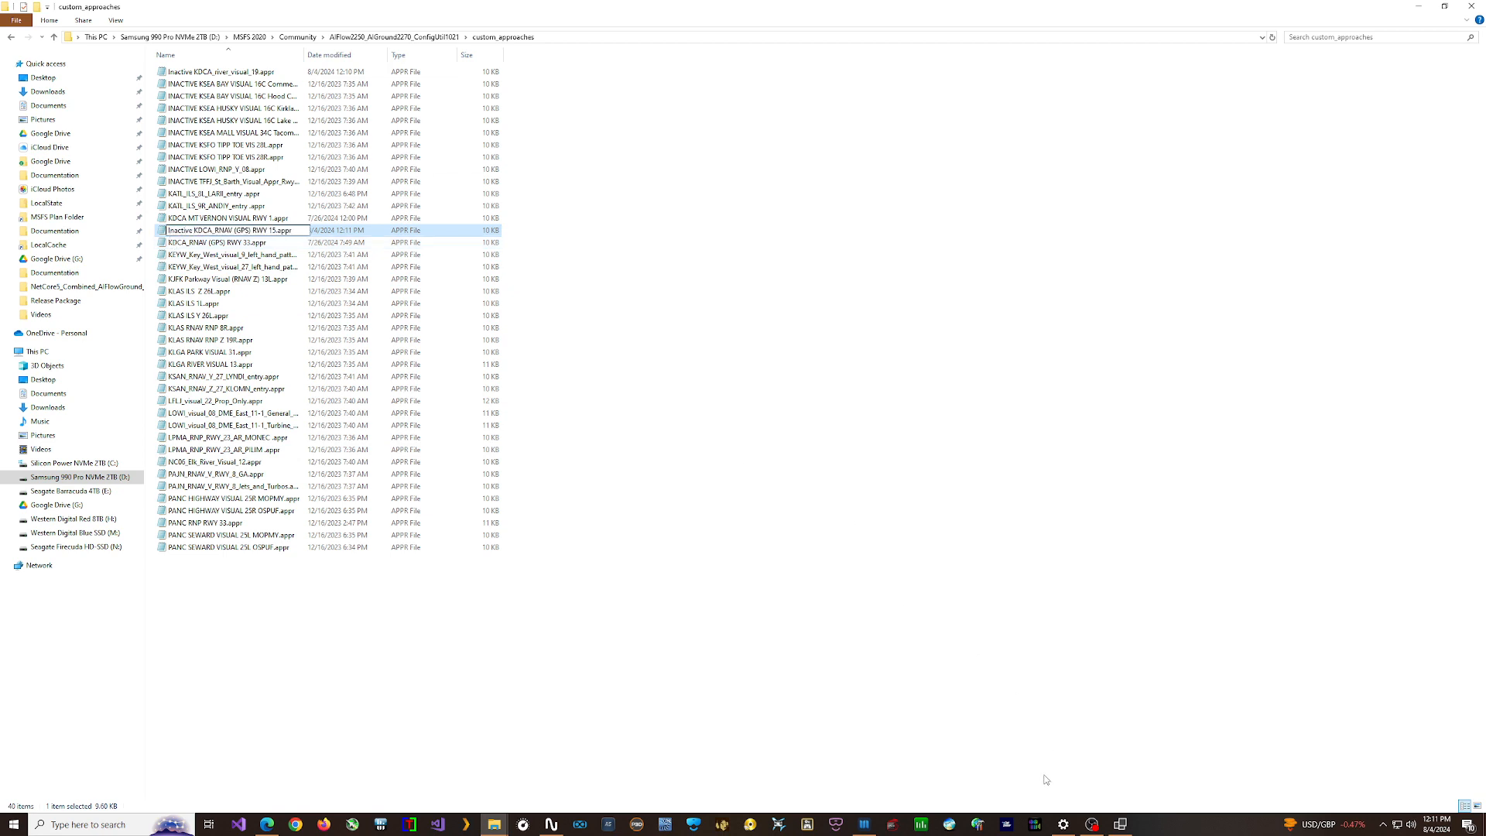
- Switch to the AIFlow-AIGround controller and review the forced landing entry for runways 19 and 15 against the two inactive approach files
left_click(1121, 823)
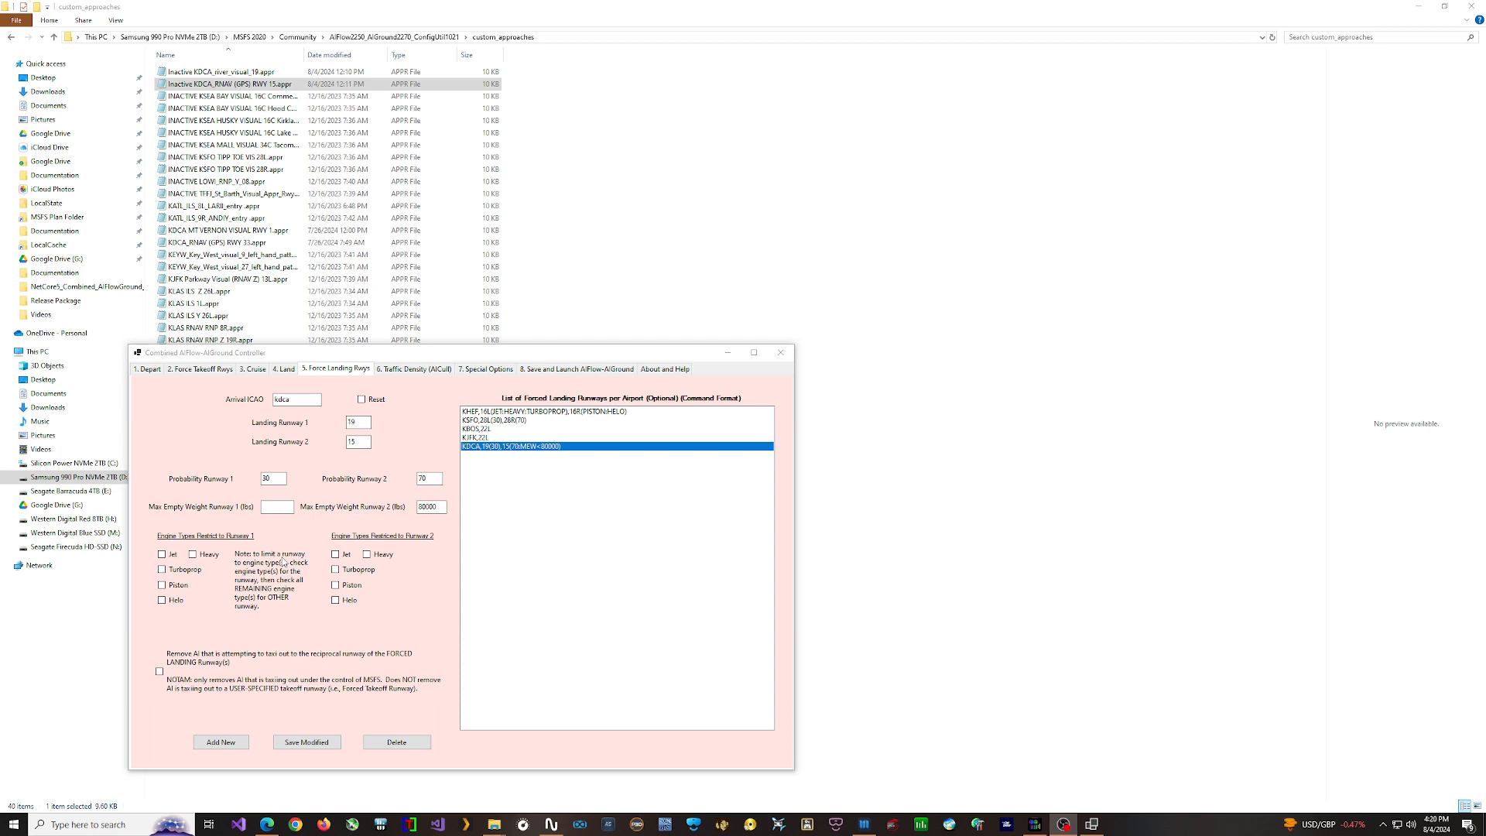
left_click(489, 451)
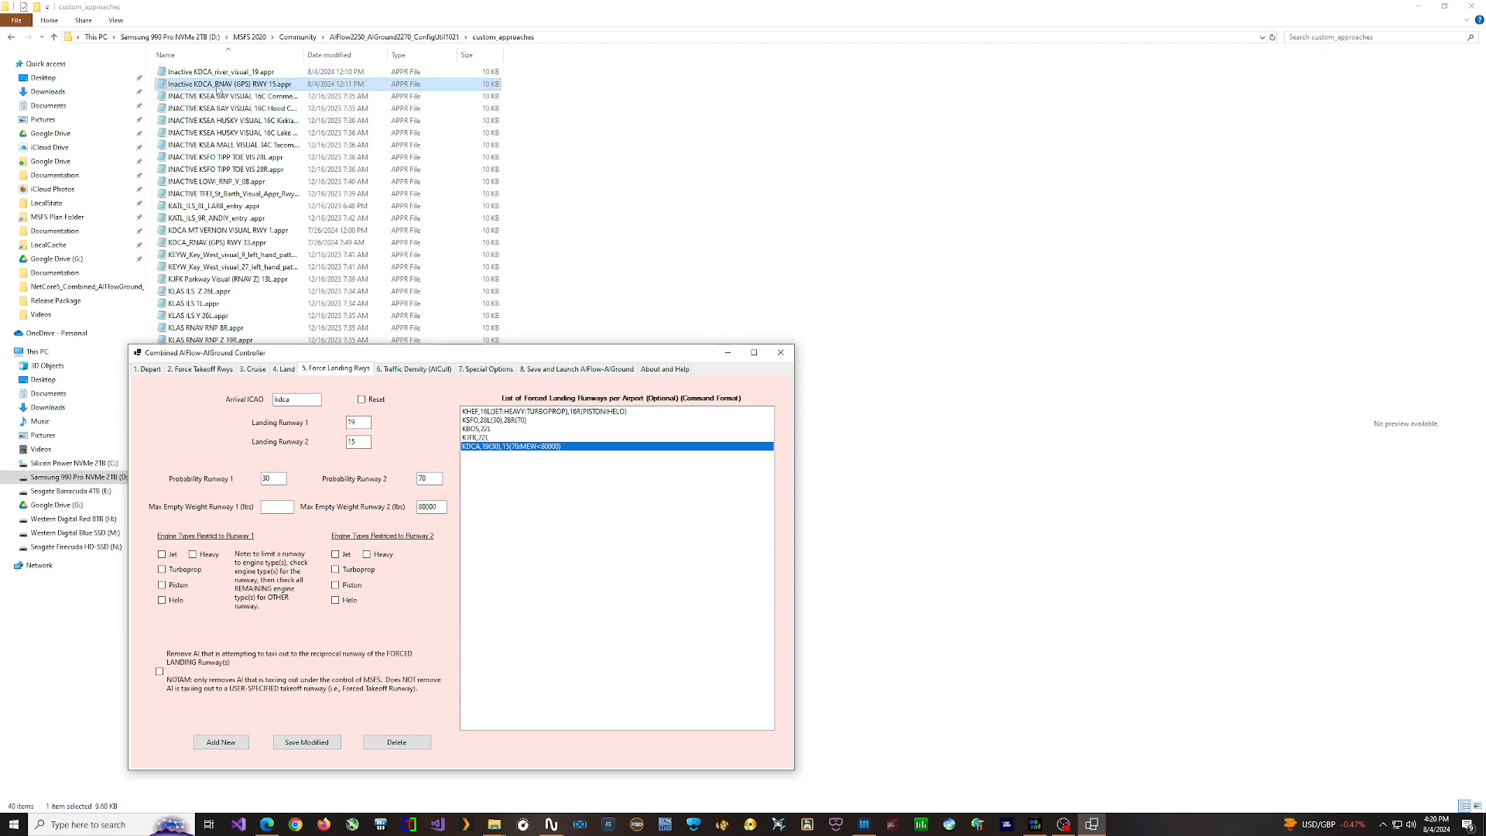
left_click(241, 75)
left_click(238, 83)
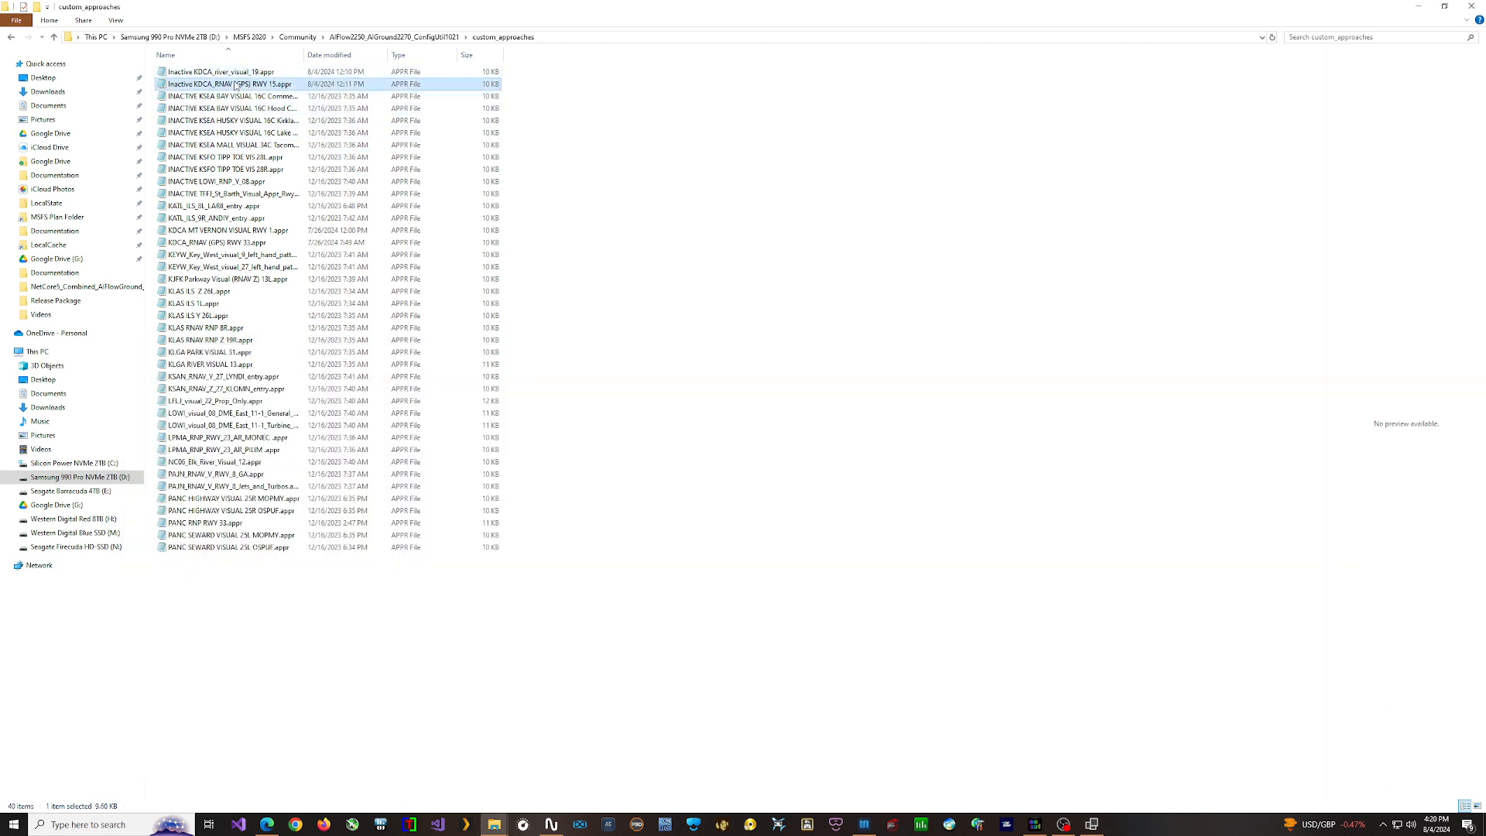
left_click(1091, 823)
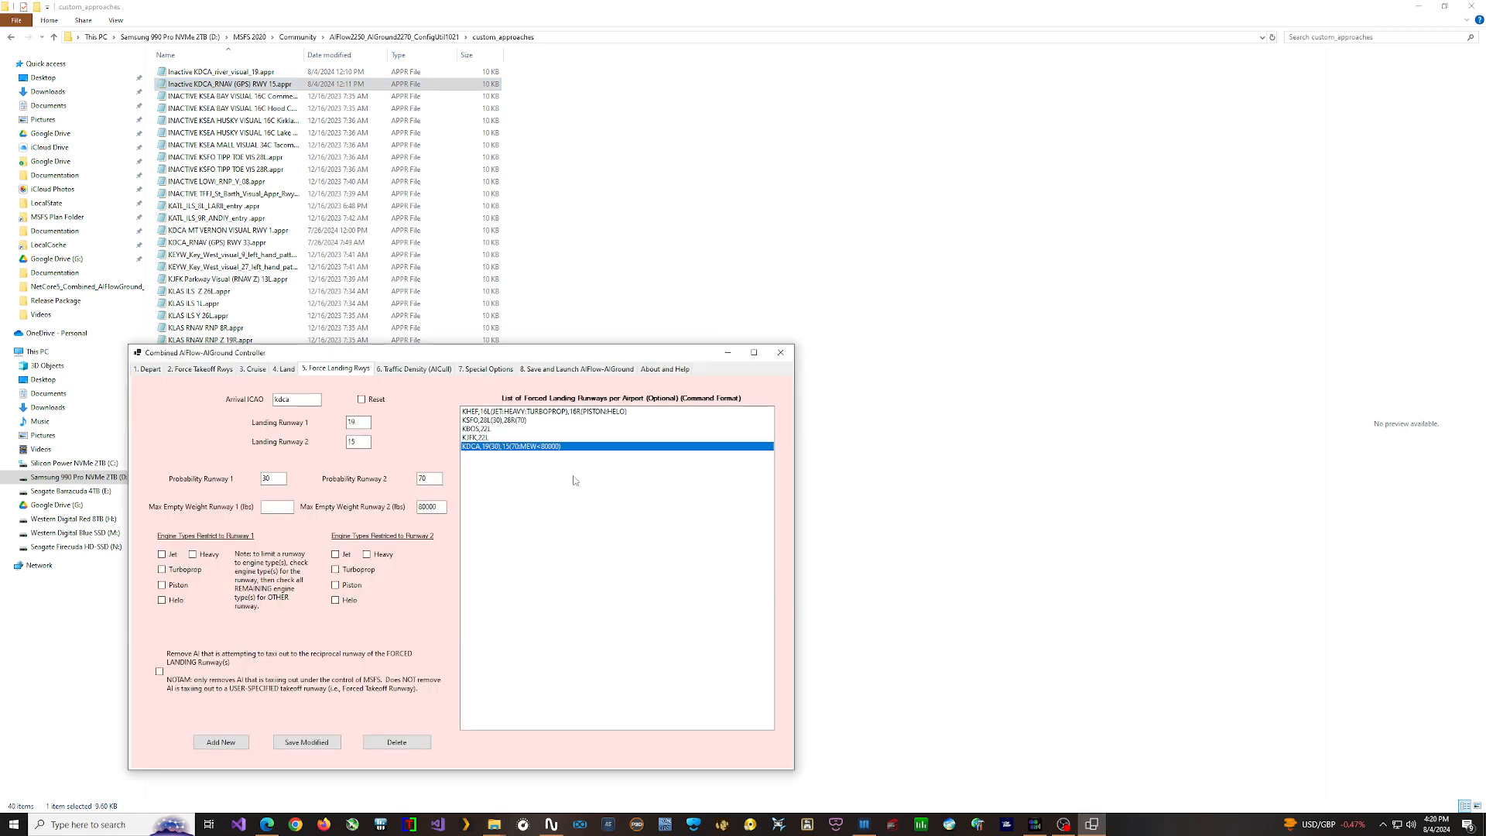
mouse_move(548, 455)
mouse_move(490, 451)
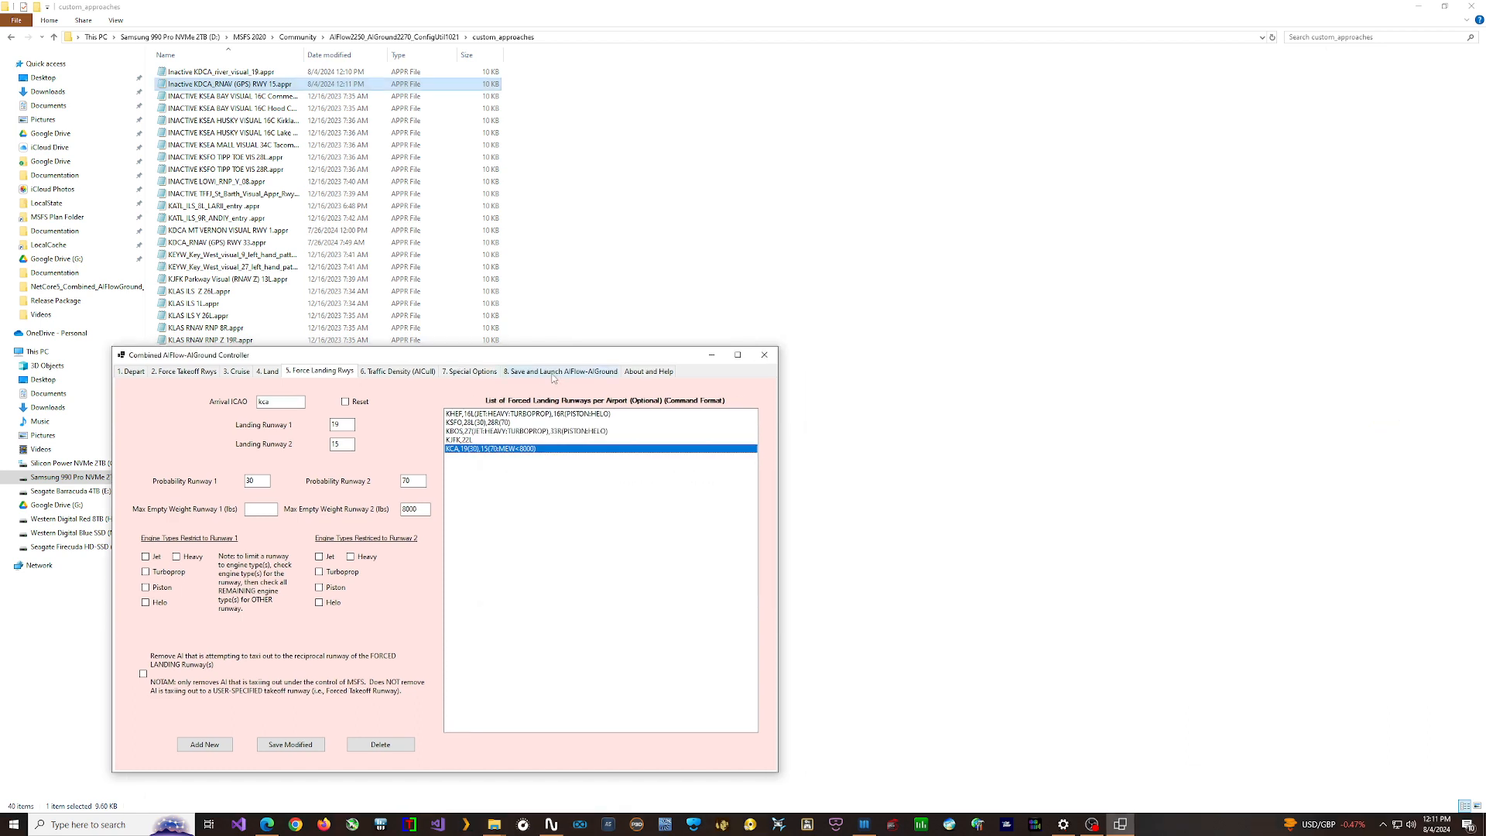
- Apply and save all pending AIFlow and AIGround configuration changes
left_click(539, 372)
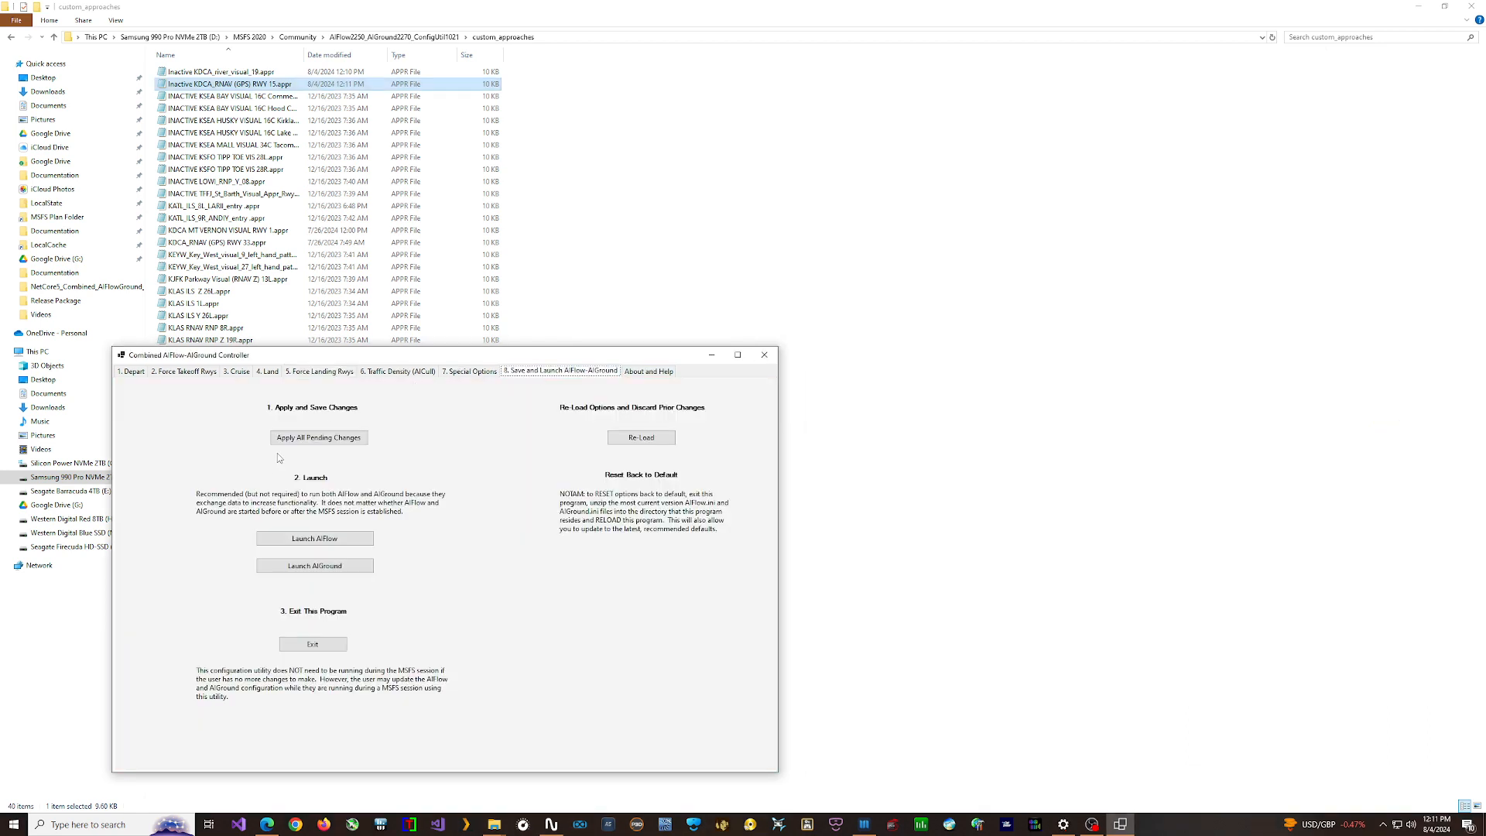
left_click(358, 437)
left_click(827, 454)
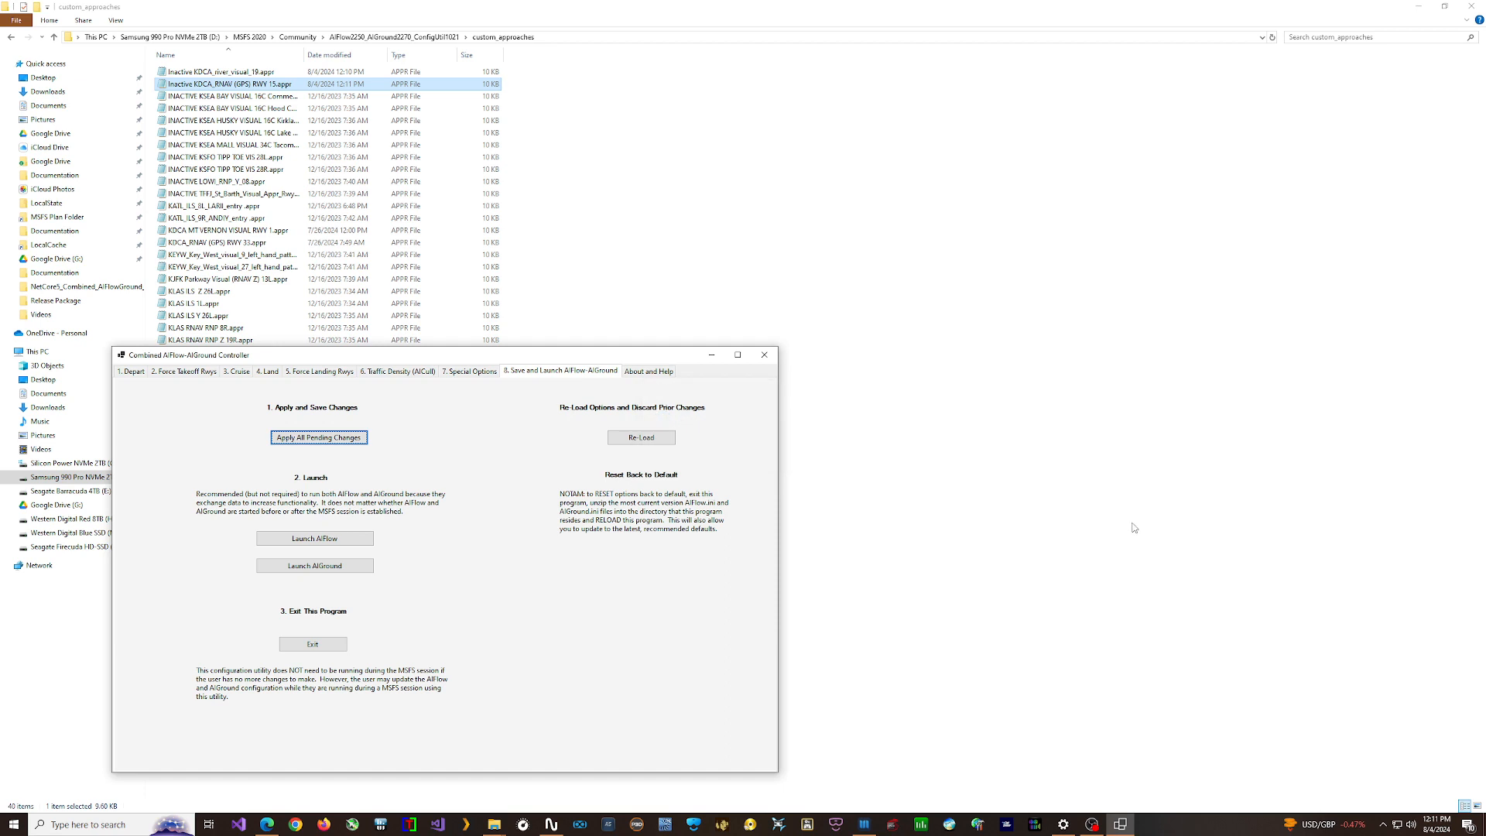